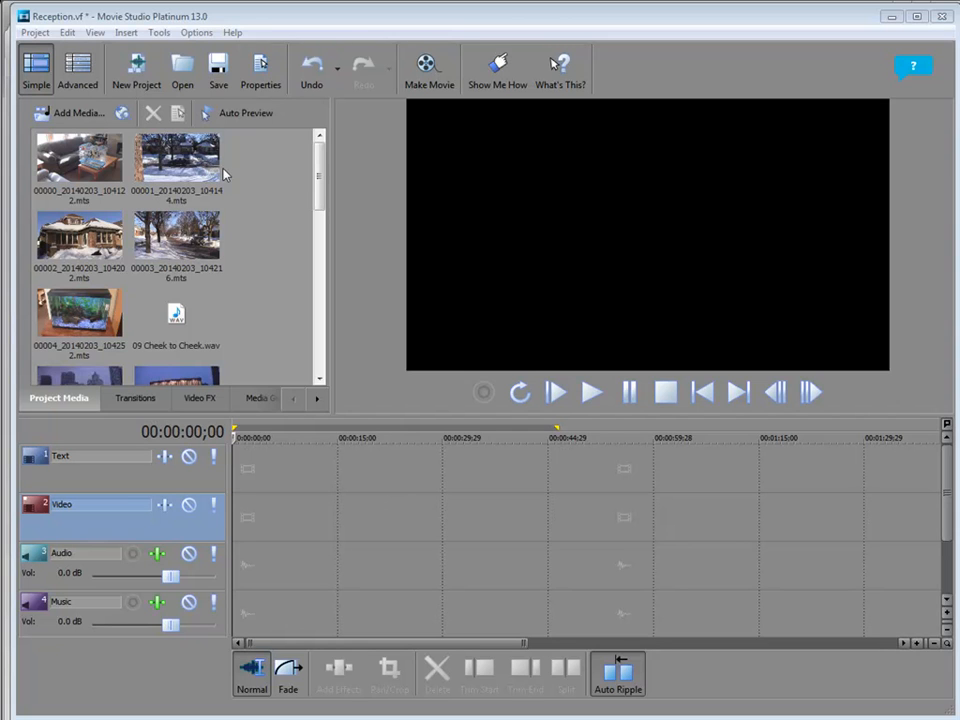
Place clips 00001_20140203_104144.mts, 00000_20140203_104122.mts and 00002_20140203_104202.mts end to end on the Video track, starting at the beginning
{"action": "left_click_drag", "start_coordinate": [224, 175], "coordinate": [228, 520]}
{"action": "left_click_drag", "start_coordinate": [76, 172], "coordinate": [295, 530]}
{"action": "left_click_drag", "start_coordinate": [80, 235], "coordinate": [345, 515]}
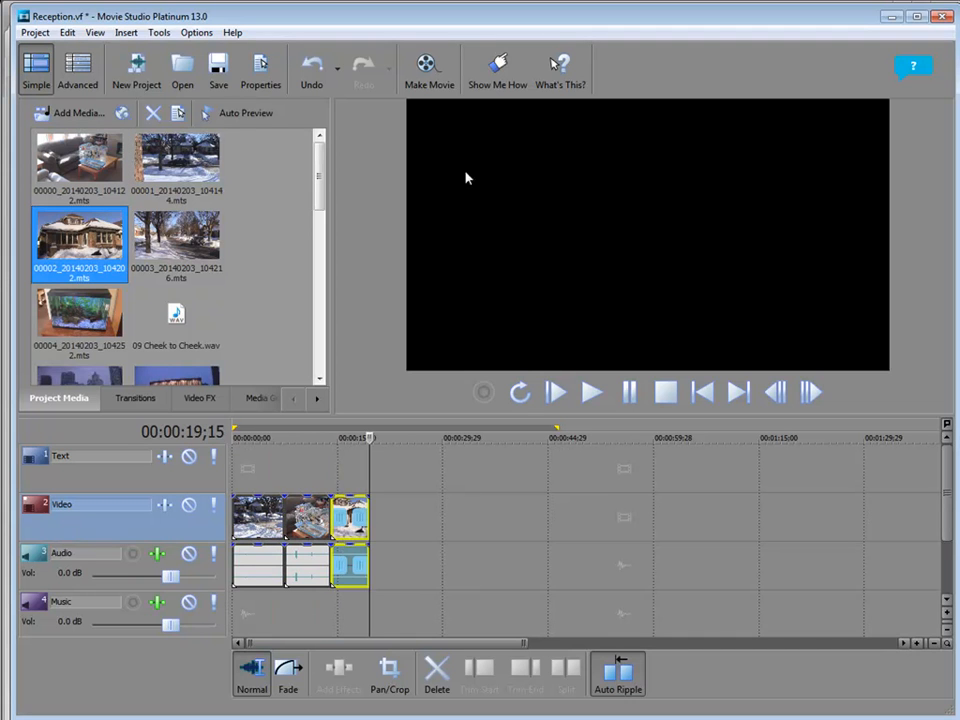
Add 09 Cheek to Cheek.wav to the start of the Music track
{"action": "left_click", "coordinate": [176, 318]}
{"action": "left_click_drag", "start_coordinate": [176, 318], "coordinate": [245, 615]}
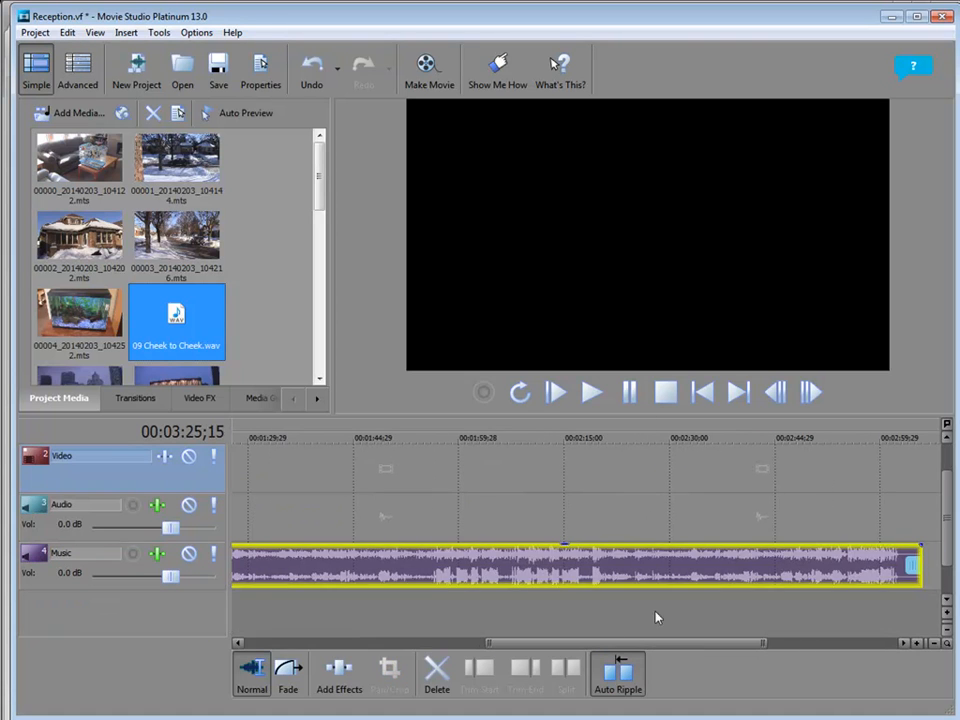
{"action": "left_click_drag", "start_coordinate": [531, 647], "coordinate": [211, 661]}
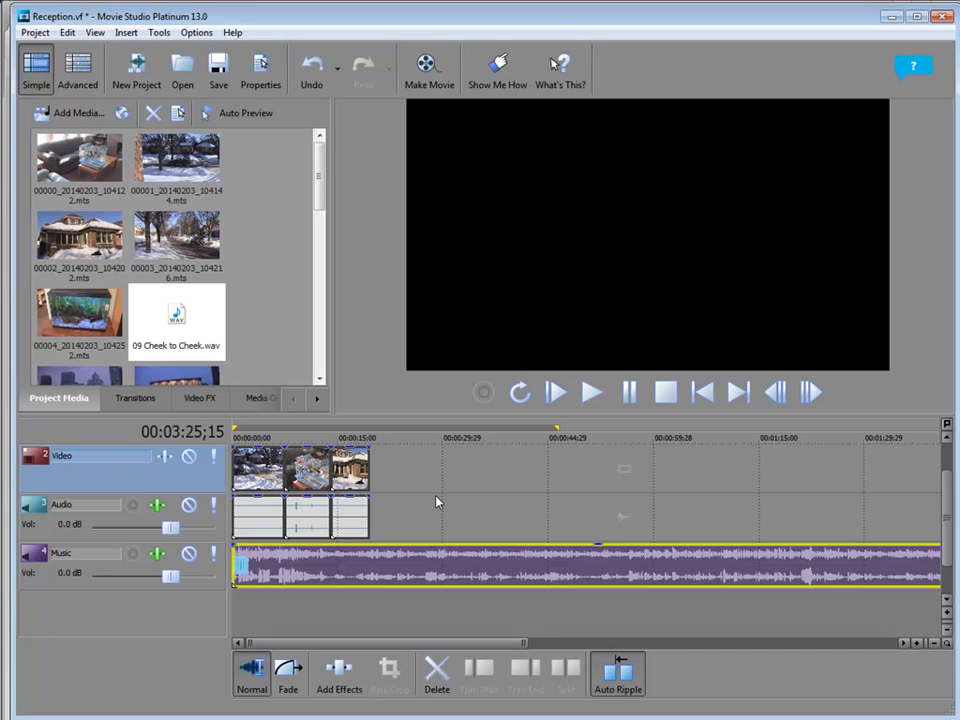
{"action": "left_click", "coordinate": [622, 675]}
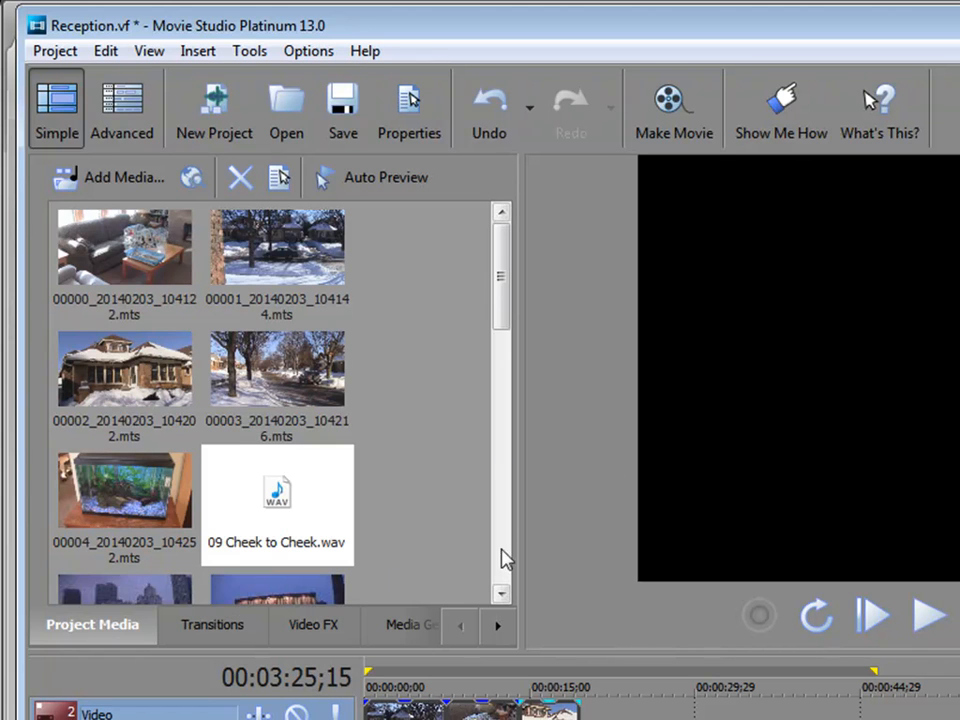
Browse the available transitions, video effects and media generators, and return to the project media
{"action": "left_click", "coordinate": [238, 628]}
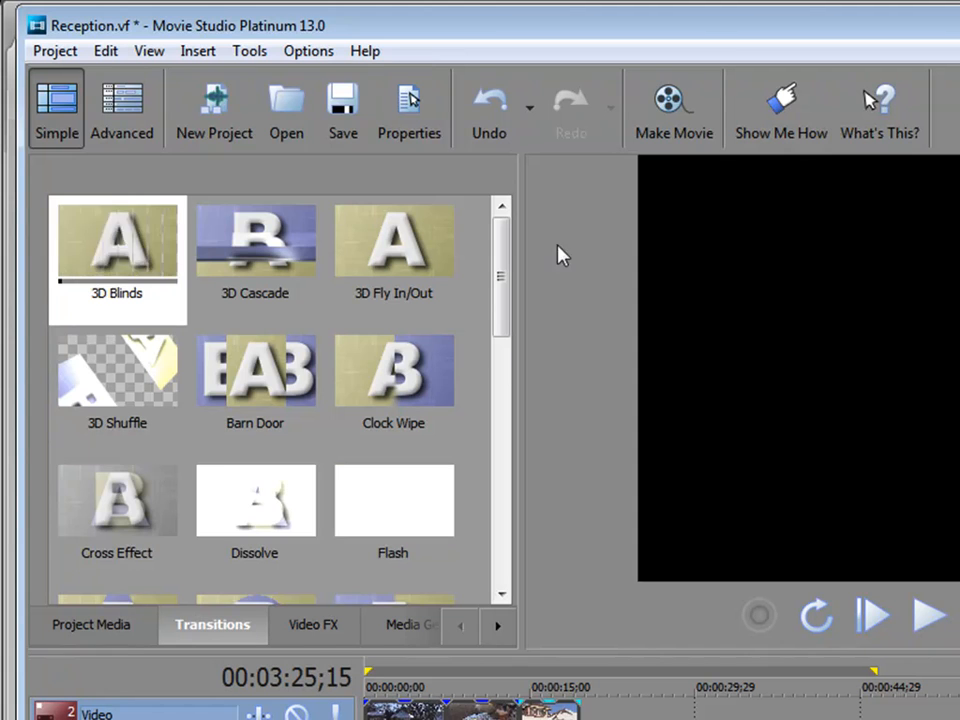
{"action": "left_click_drag", "start_coordinate": [507, 265], "coordinate": [500, 570]}
{"action": "left_click", "coordinate": [308, 627]}
{"action": "left_click", "coordinate": [395, 627]}
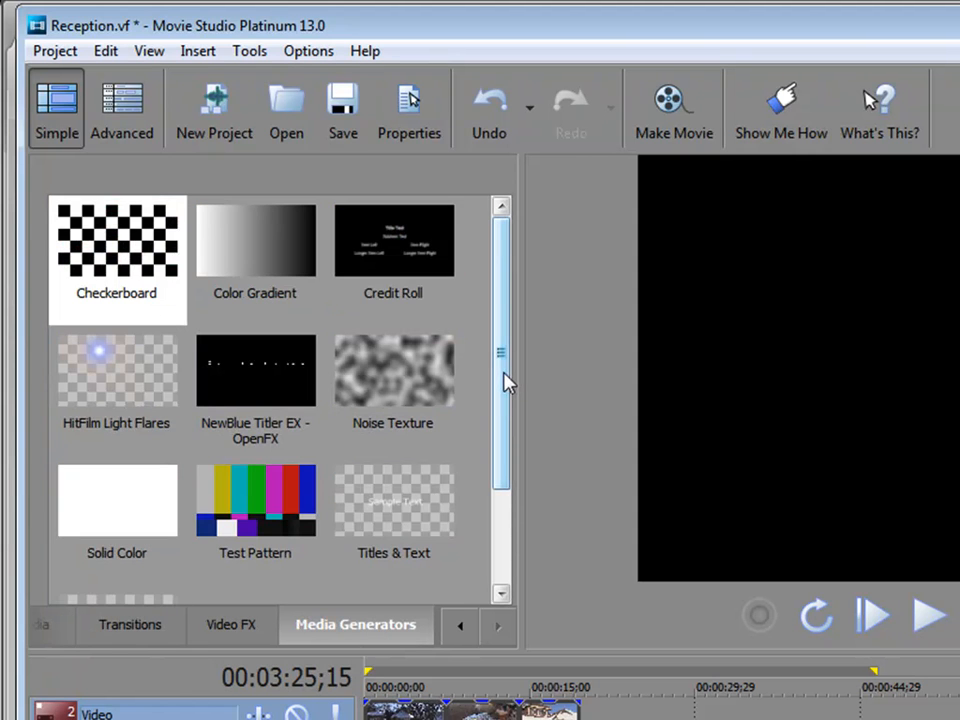
{"action": "left_click_drag", "start_coordinate": [501, 315], "coordinate": [497, 465]}
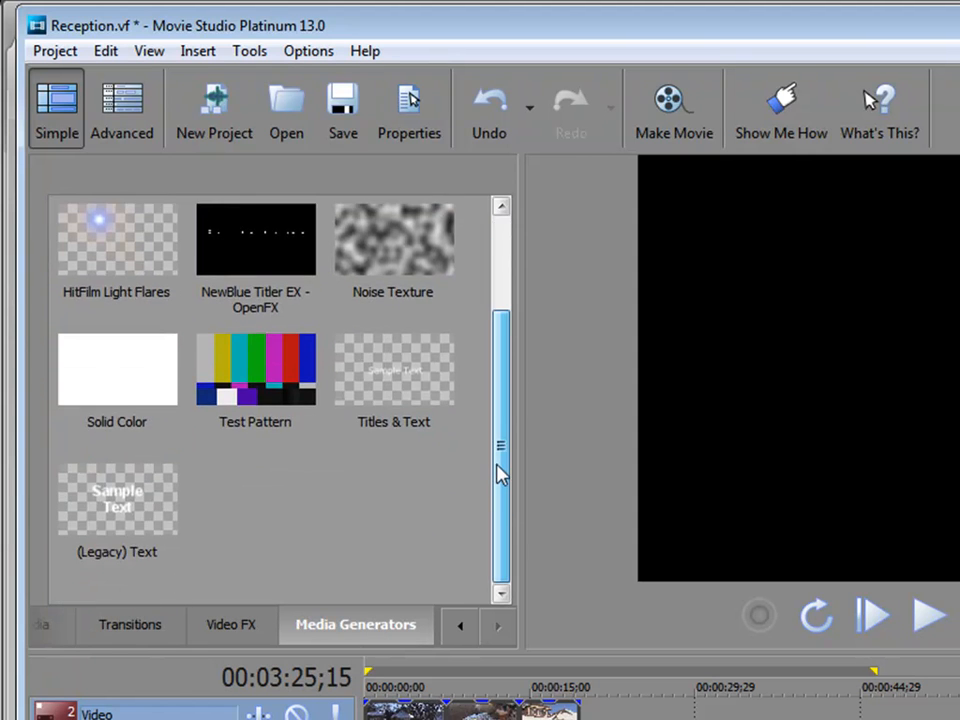
{"action": "left_click", "coordinate": [462, 626]}
{"action": "left_click", "coordinate": [118, 627]}
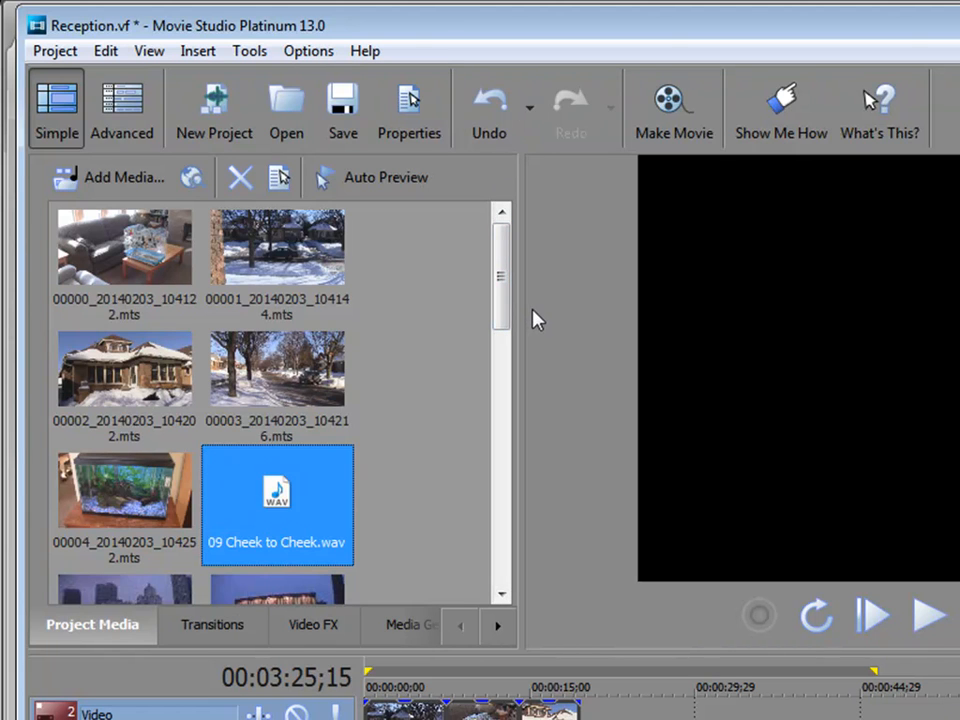
Compare the Advanced and Simple workspaces, ending in the Advanced workspace
{"action": "left_click", "coordinate": [127, 108]}
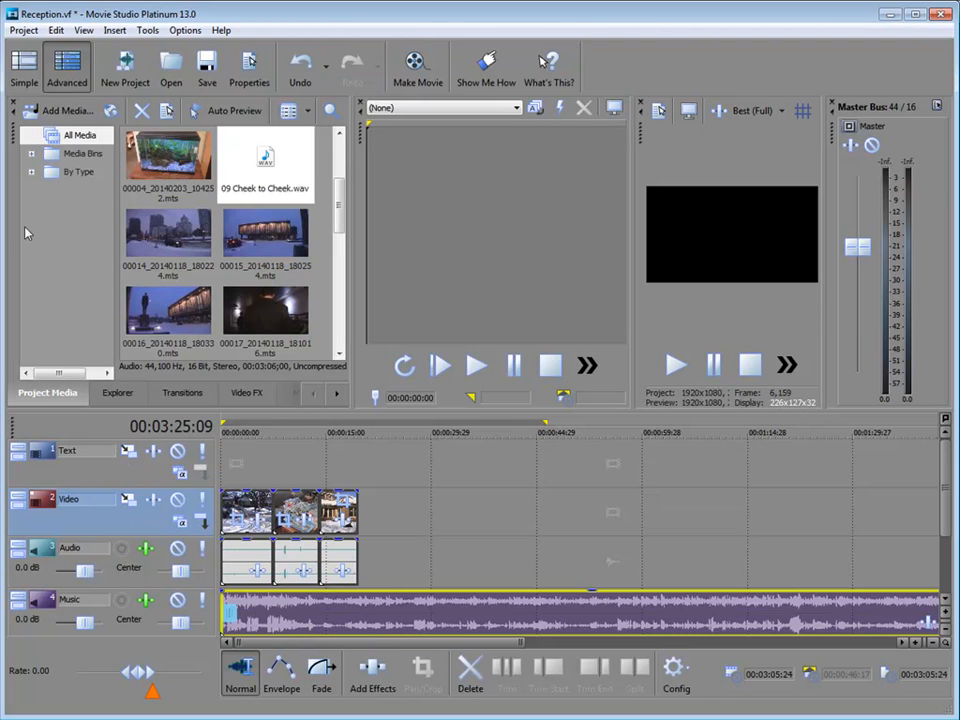
{"action": "left_click", "coordinate": [24, 66]}
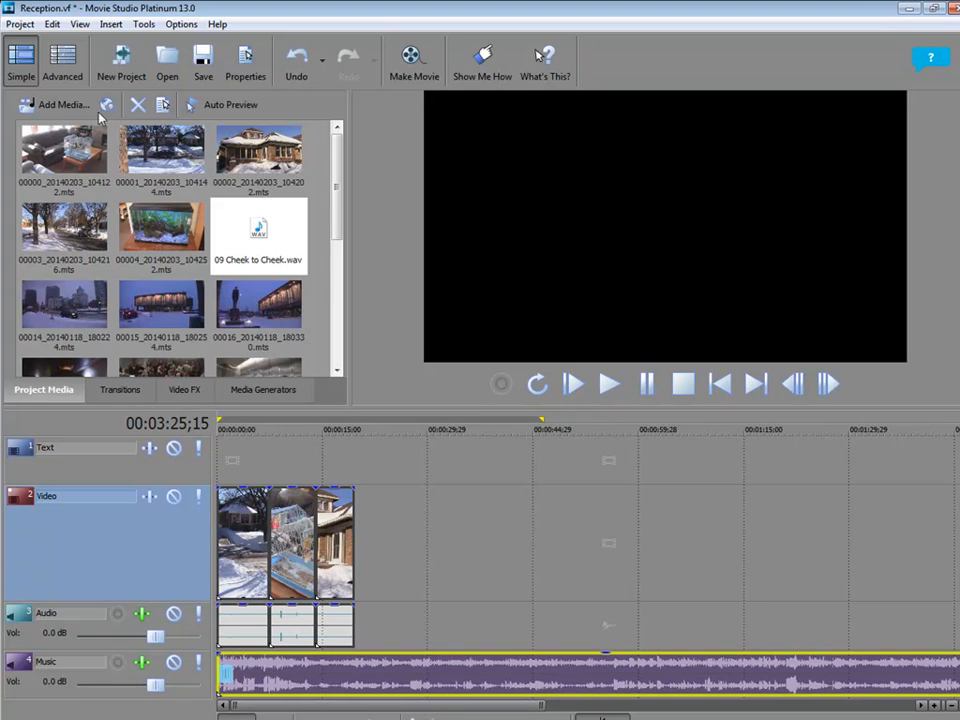
{"action": "left_click", "coordinate": [62, 62]}
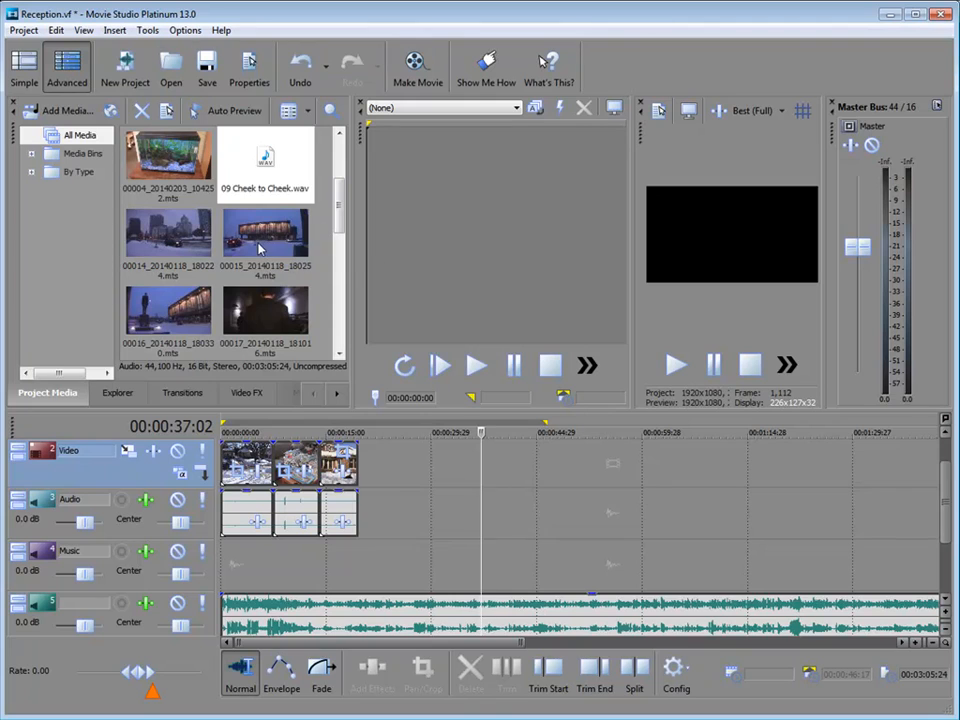
Add clip 00015_20140118_180254.mts to the Video track at about 28 seconds, leaving a gap after the third clip
{"action": "left_click_drag", "start_coordinate": [265, 232], "coordinate": [434, 456]}
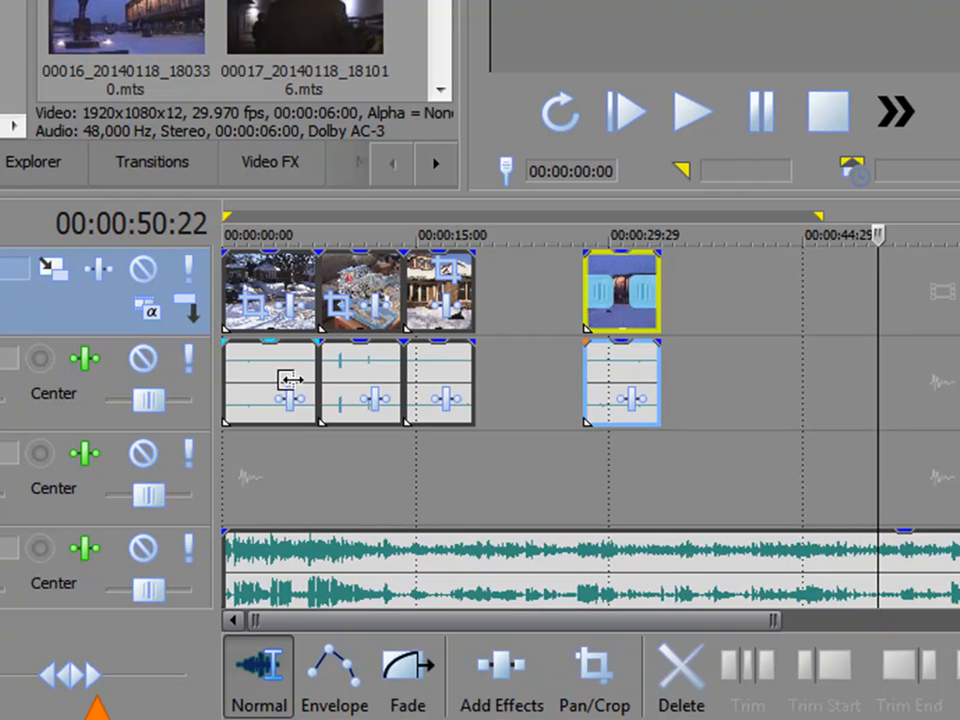
{"action": "scroll", "coordinate": [395, 380], "scroll_direction": "up", "scroll_amount": 2}
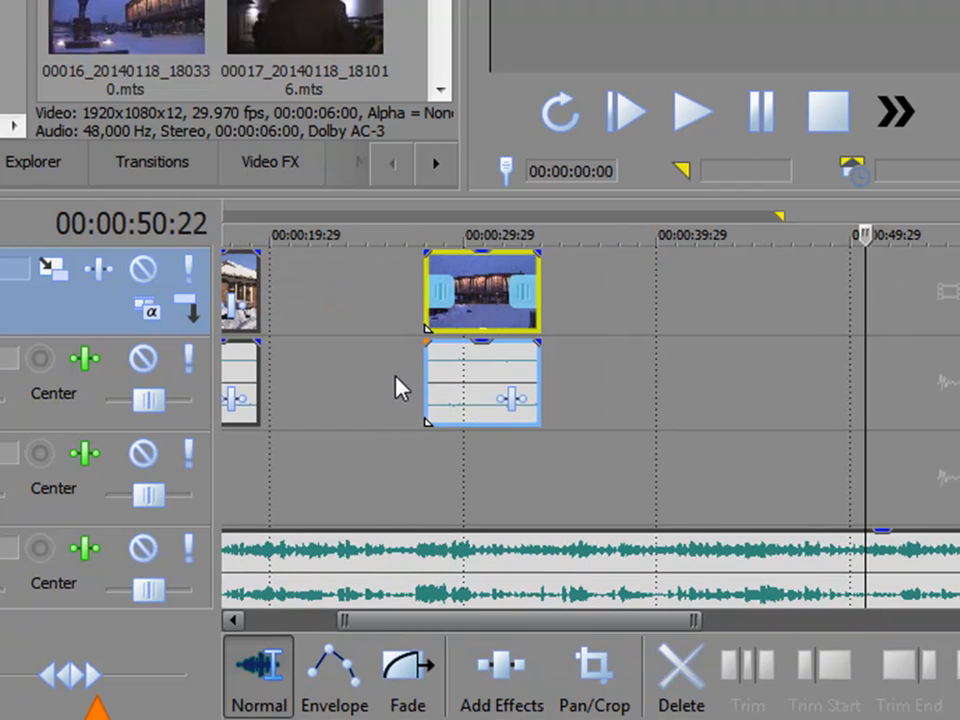
{"action": "left_click_drag", "start_coordinate": [484, 621], "coordinate": [386, 619]}
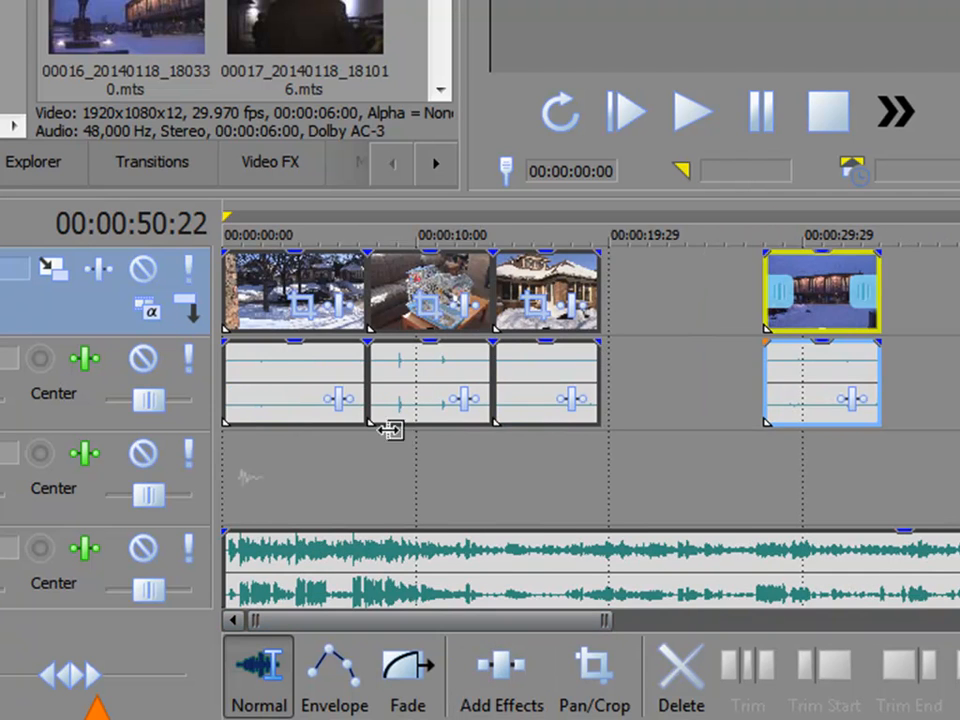
Trim the end of the first video clip so that it lasts about 6 seconds, with Auto Ripple shifting the following events
{"action": "left_click", "coordinate": [438, 472]}
{"action": "scroll", "coordinate": [501, 508], "scroll_direction": "up", "scroll_amount": 2}
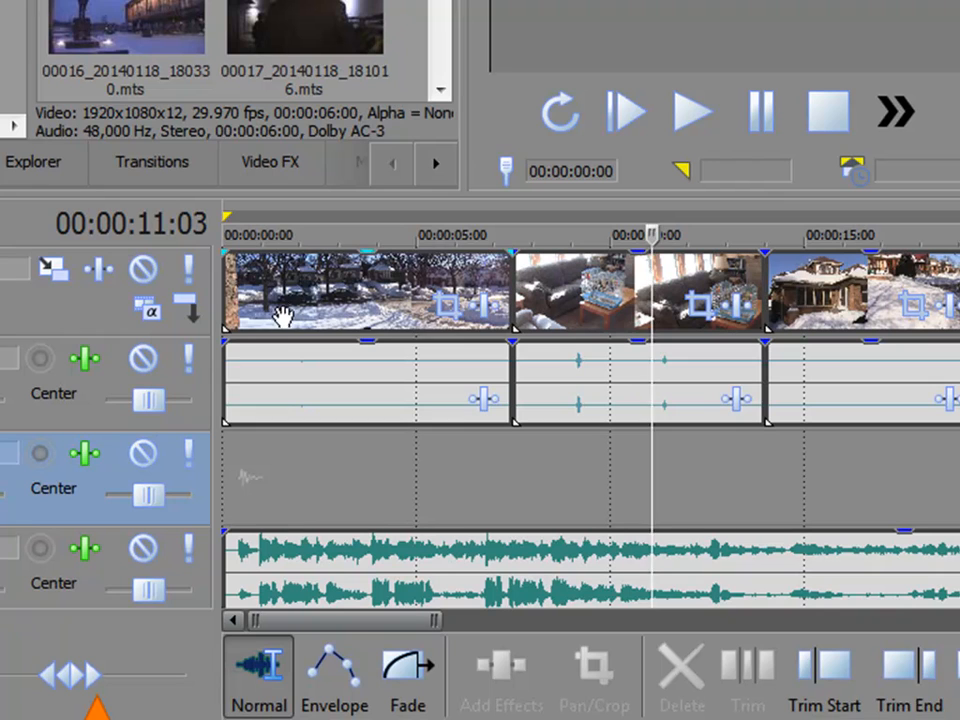
{"action": "left_click", "coordinate": [300, 318]}
{"action": "left_click", "coordinate": [300, 318]}
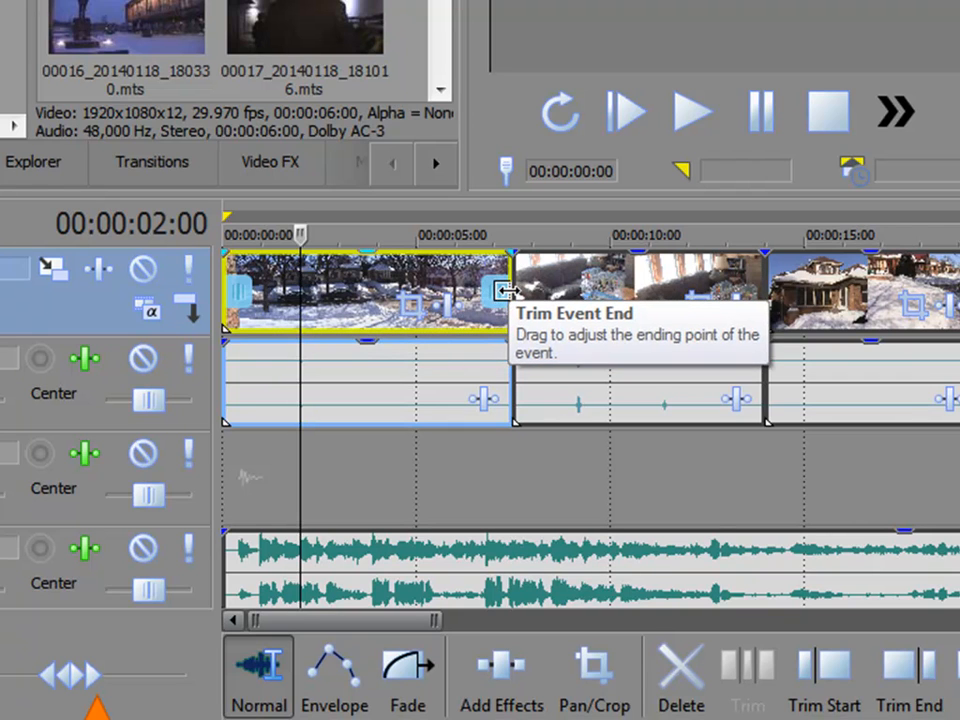
{"action": "left_click", "coordinate": [517, 286]}
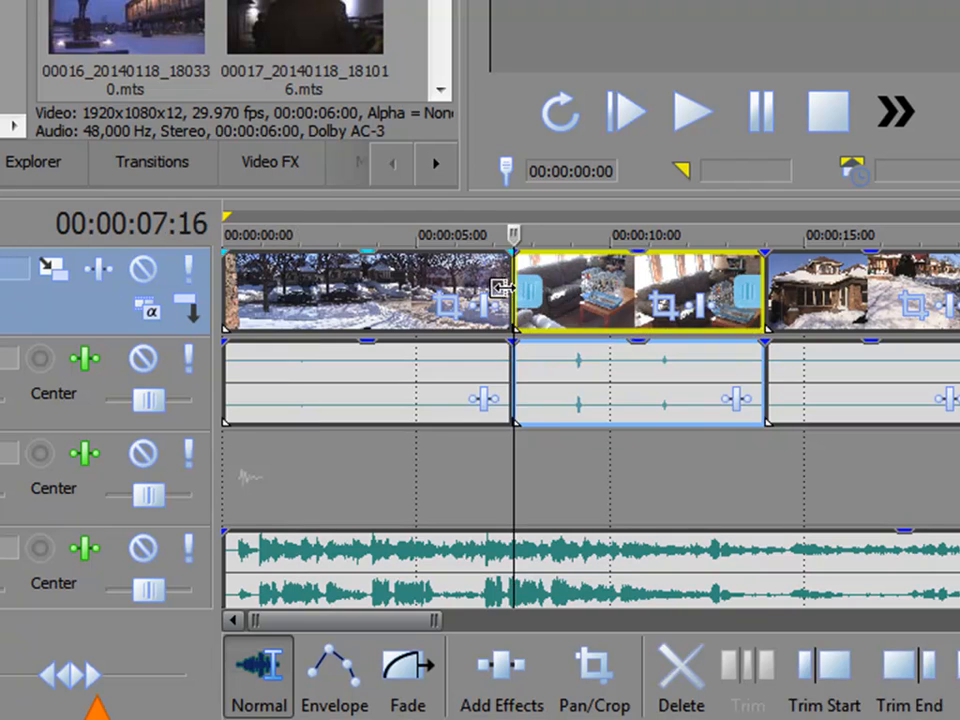
{"action": "left_click", "coordinate": [500, 288]}
{"action": "left_click_drag", "start_coordinate": [498, 288], "coordinate": [402, 288]}
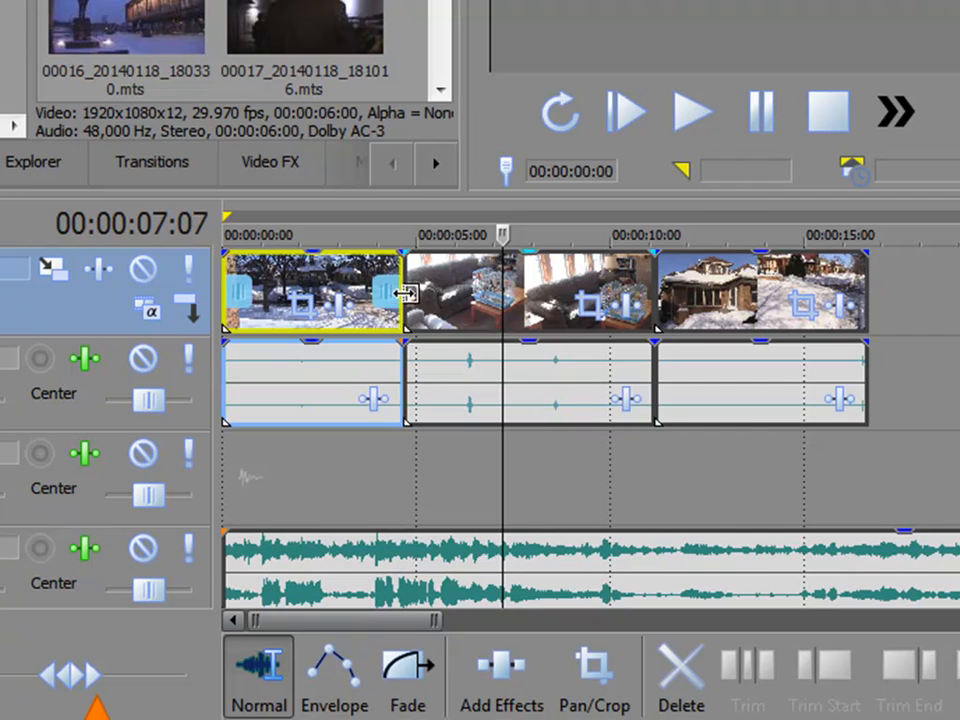
{"action": "left_click_drag", "start_coordinate": [380, 289], "coordinate": [458, 290]}
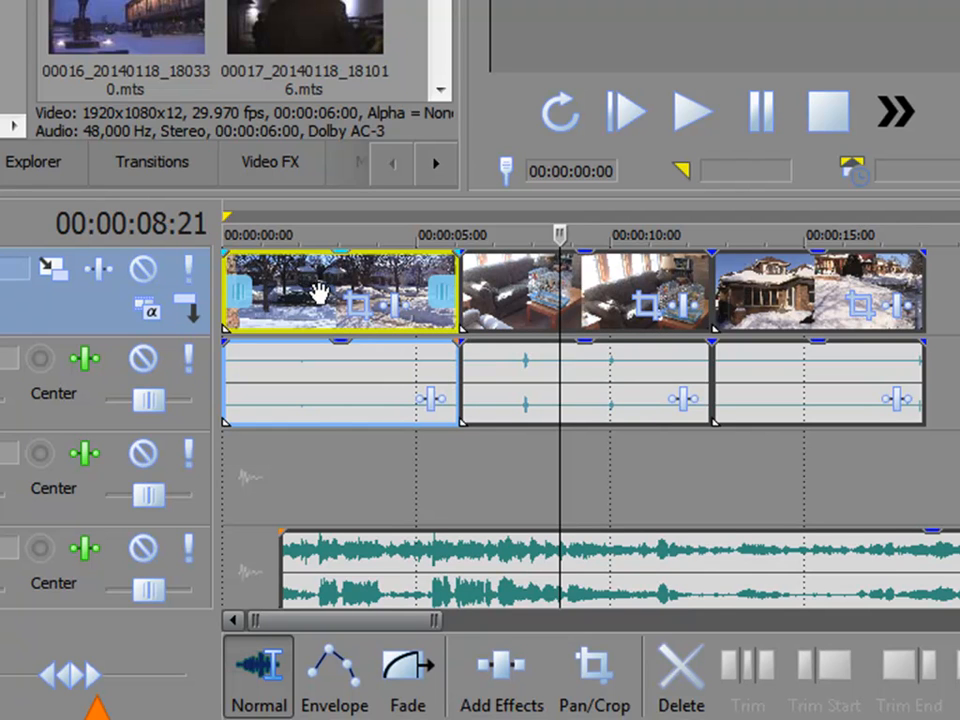
Try splitting the first video clip at 00:00:02:16, and undo the split
{"action": "left_click", "coordinate": [320, 296]}
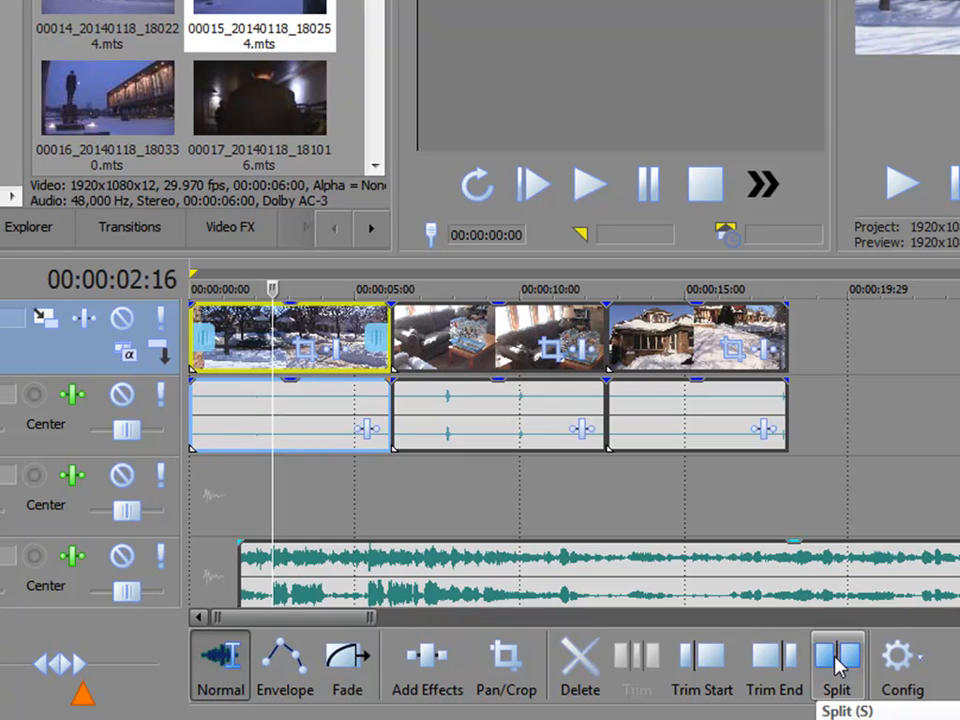
{"action": "left_click", "coordinate": [837, 668]}
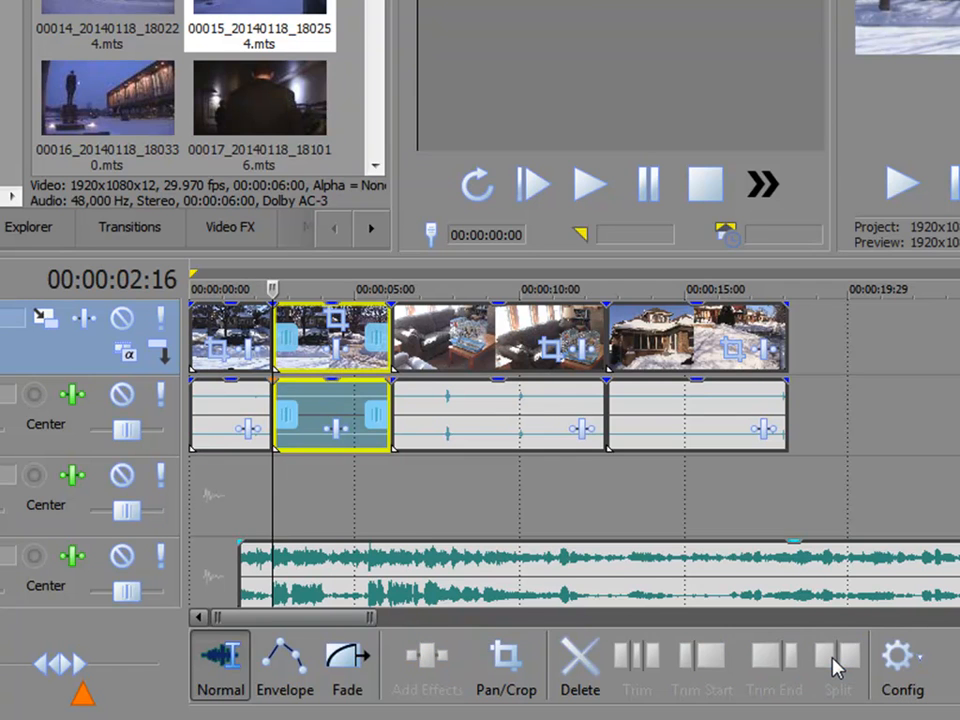
{"action": "key", "text": "ctrl+z"}
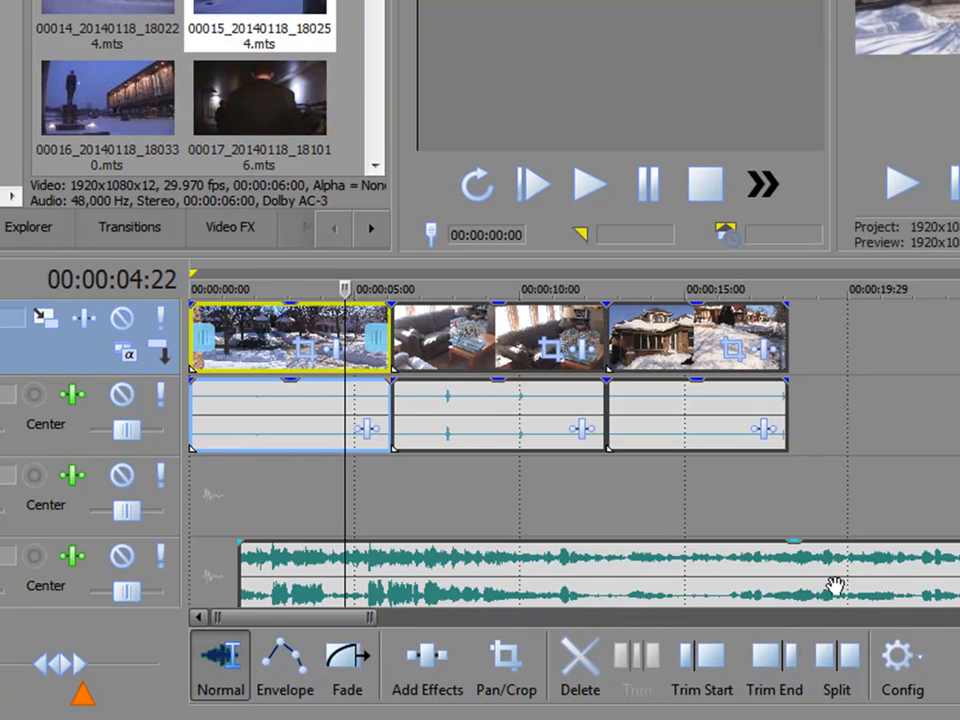
Set the Auto Ripple mode to All Tracks, Markers, and Regions
{"action": "left_click", "coordinate": [922, 668]}
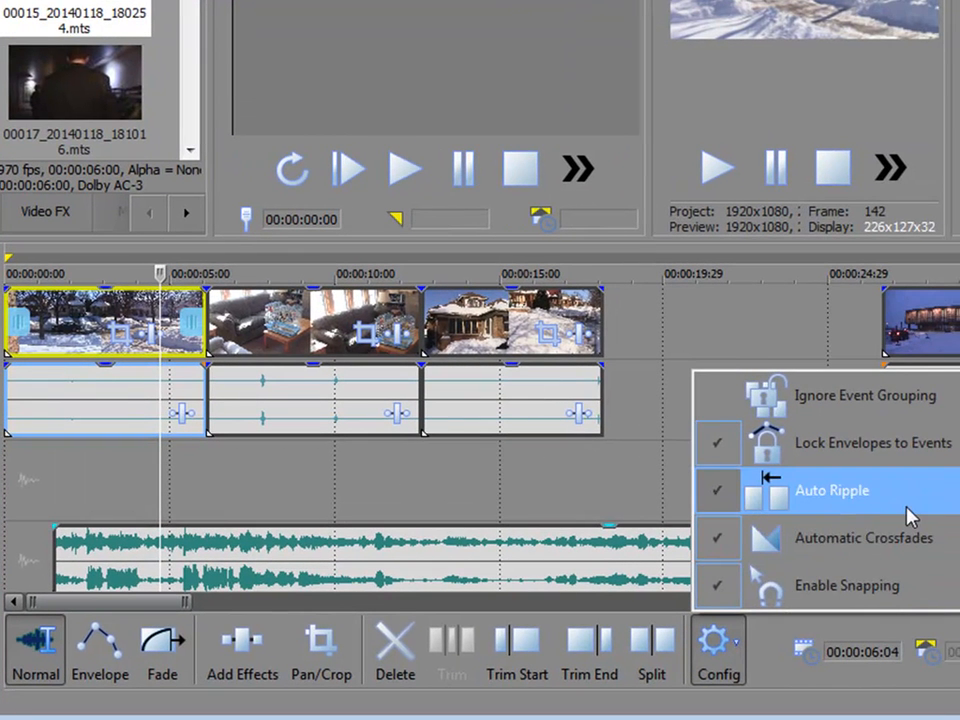
{"action": "left_click", "coordinate": [545, 497]}
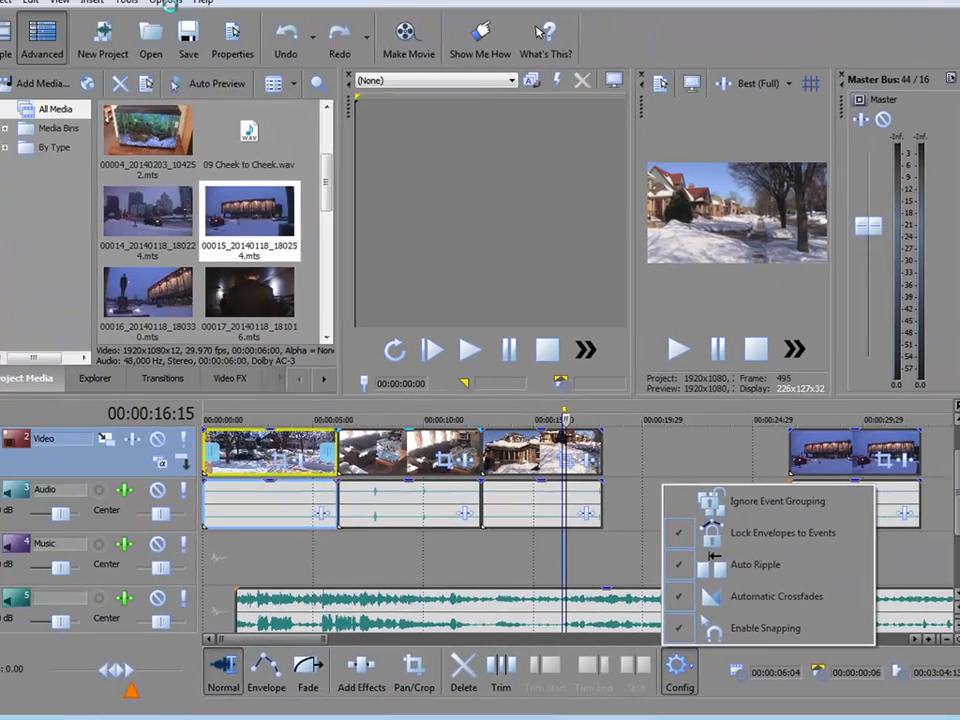
{"action": "left_click", "coordinate": [166, 2]}
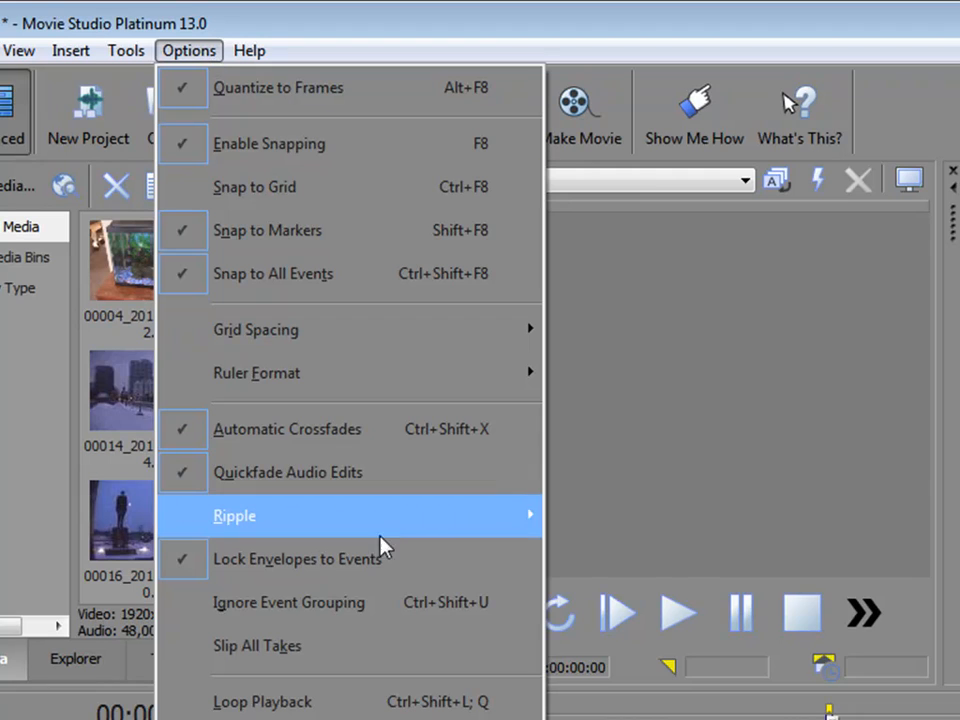
{"action": "mouse_move", "coordinate": [445, 530]}
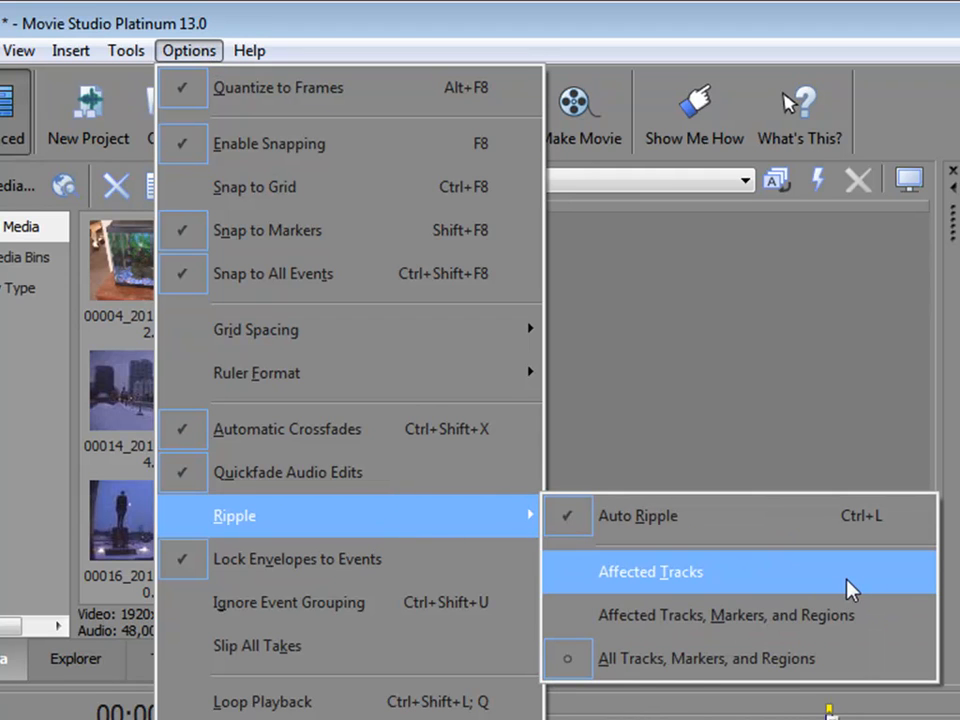
{"action": "left_click", "coordinate": [875, 668]}
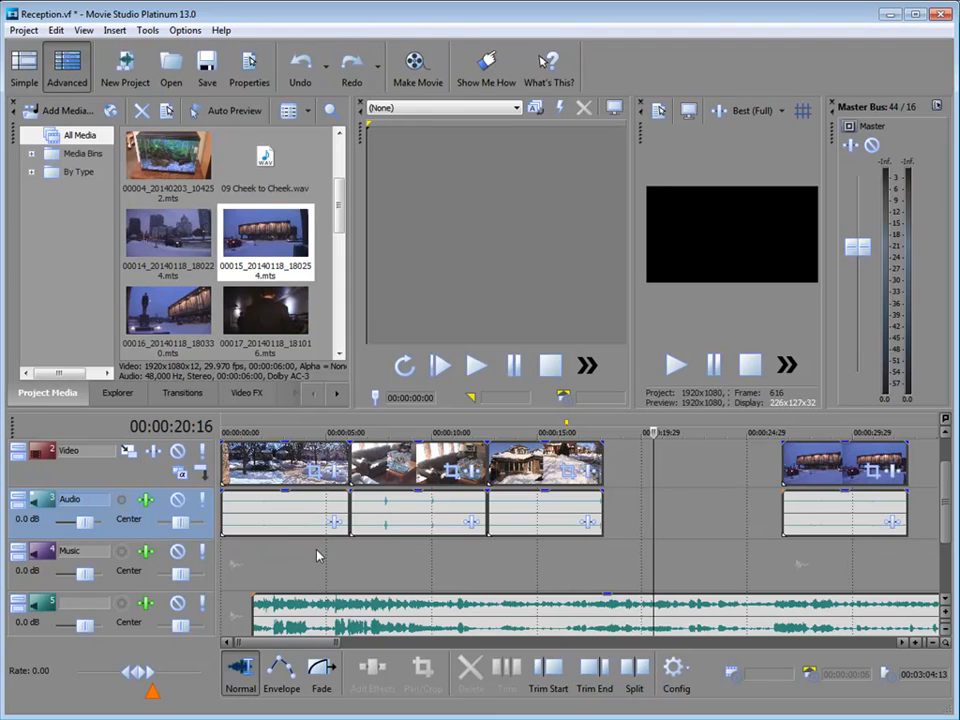
Try deleting the first video clip with Auto Ripple on, and undo the deletion
{"action": "left_click", "coordinate": [273, 500]}
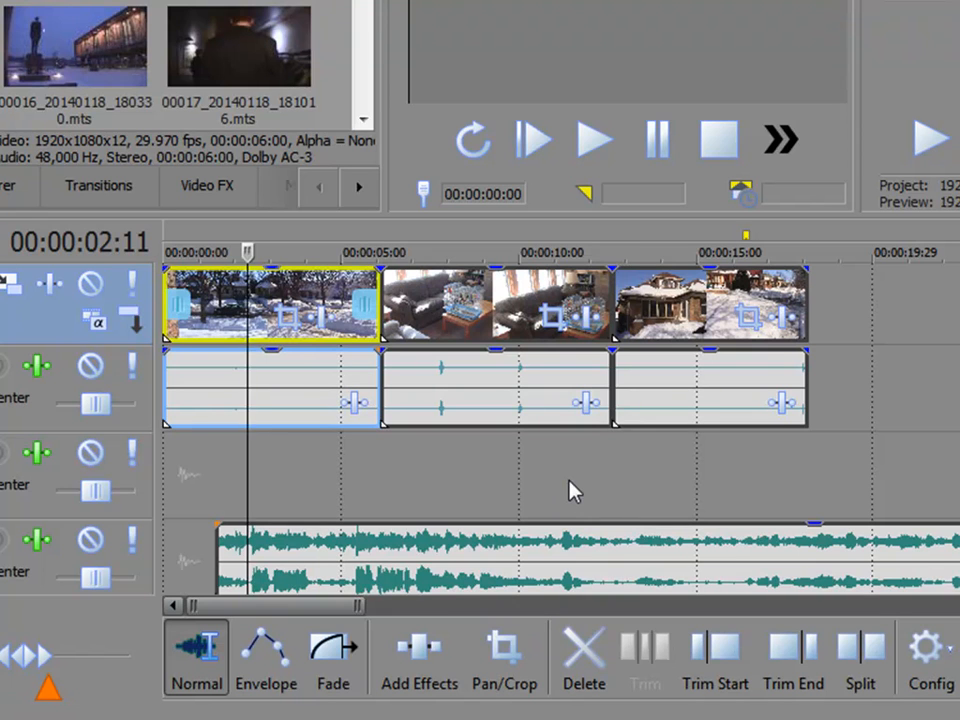
{"action": "key", "text": "Delete"}
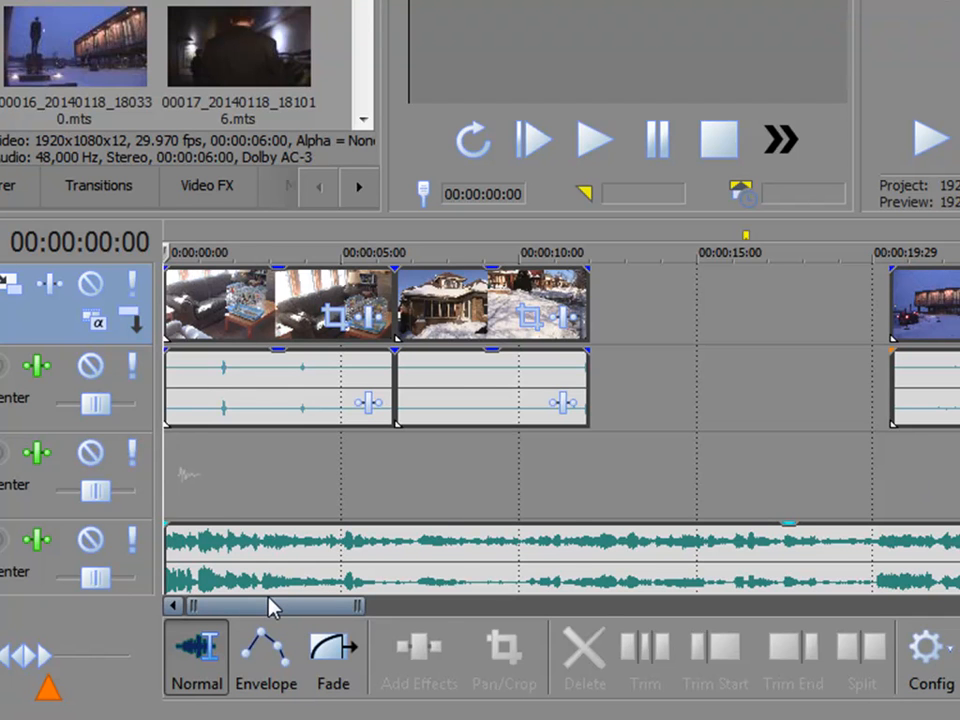
{"action": "key", "text": "ctrl+z"}
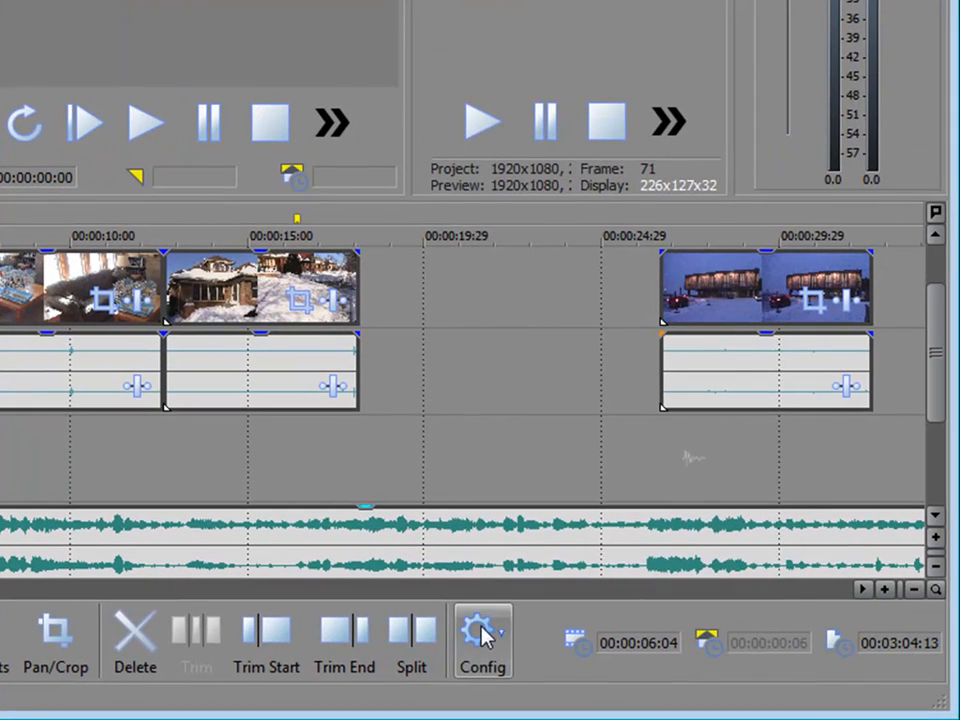
Turn off Auto Ripple, and try deleting the first video clip without rippling before undoing that deletion
{"action": "left_click", "coordinate": [926, 650]}
{"action": "left_click", "coordinate": [549, 470]}
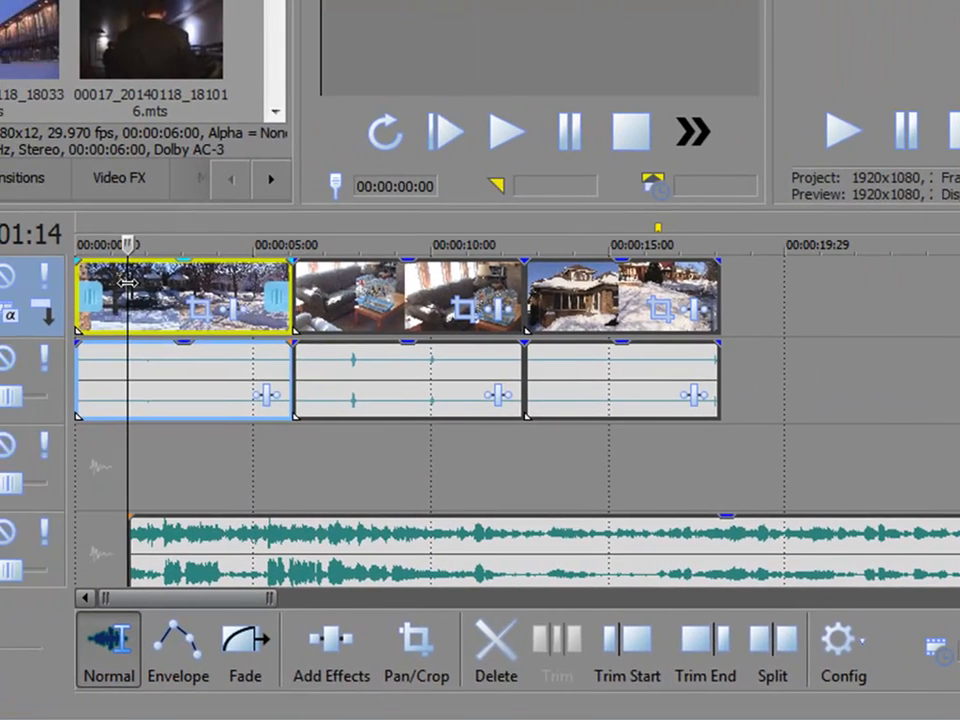
{"action": "key", "text": "Delete"}
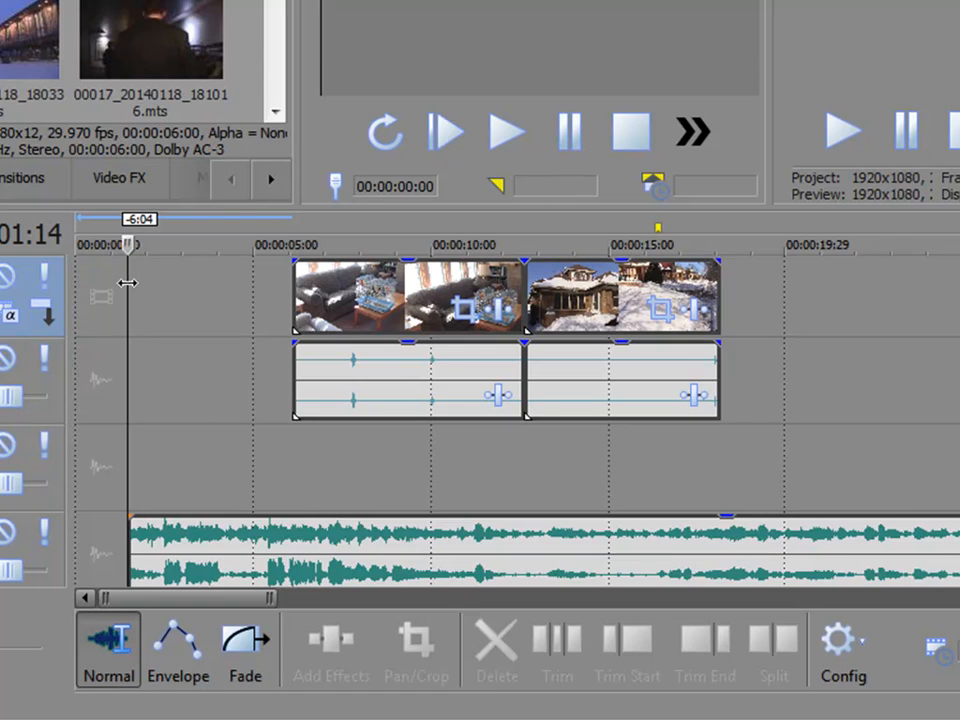
{"action": "key", "text": "ctrl+z"}
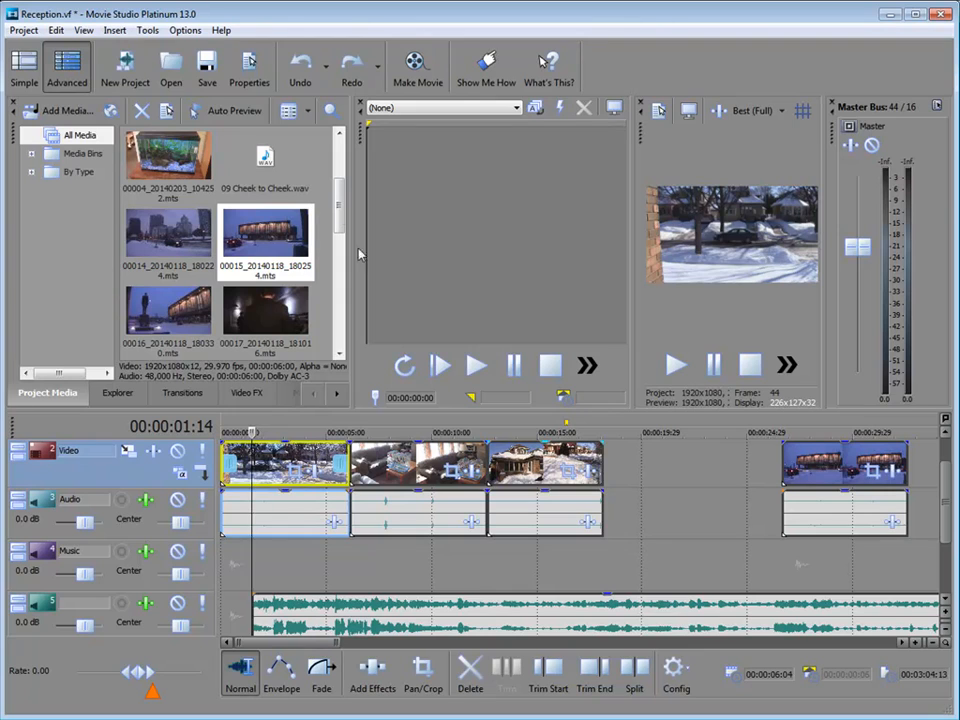
Turn on Auto Ripple and set its mode to Affected Tracks
{"action": "left_click", "coordinate": [182, 30]}
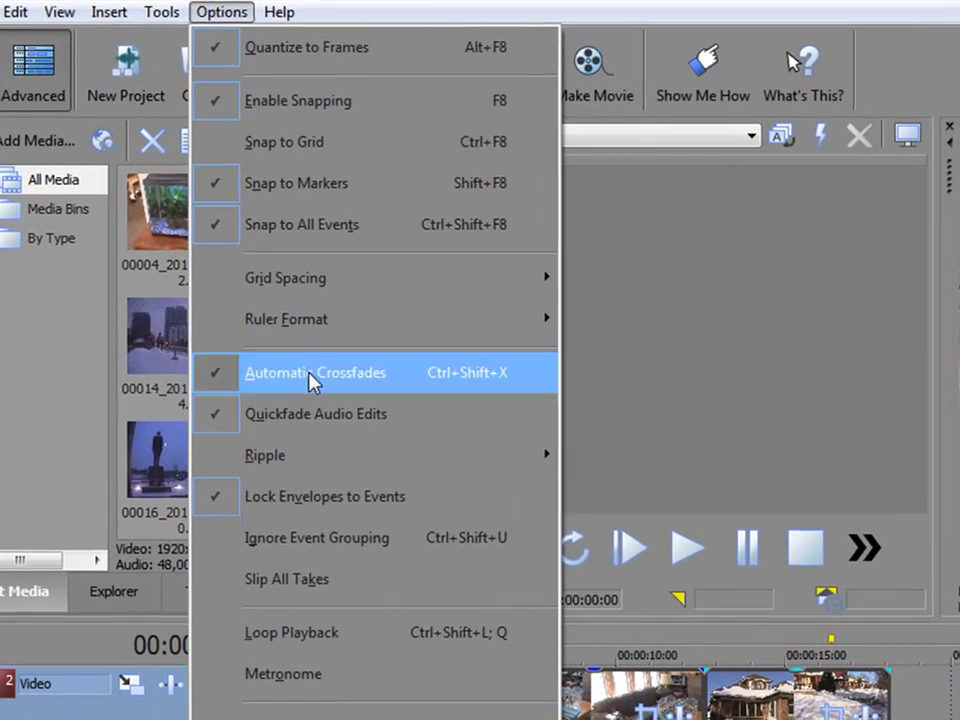
{"action": "mouse_move", "coordinate": [258, 370]}
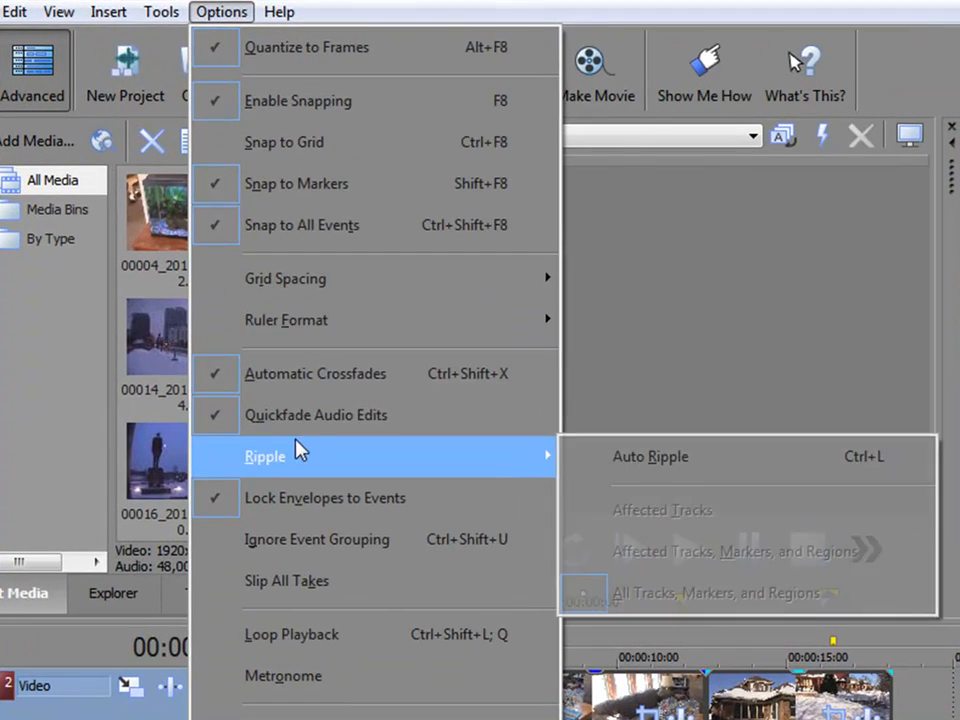
{"action": "left_click", "coordinate": [691, 468]}
{"action": "left_click", "coordinate": [221, 12]}
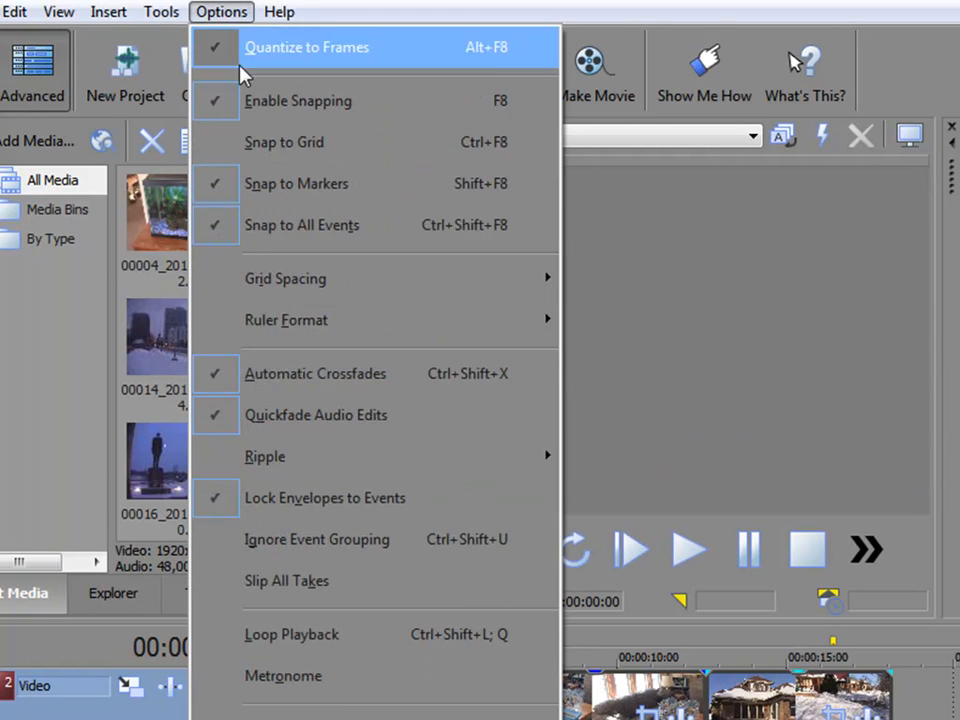
{"action": "mouse_move", "coordinate": [298, 458]}
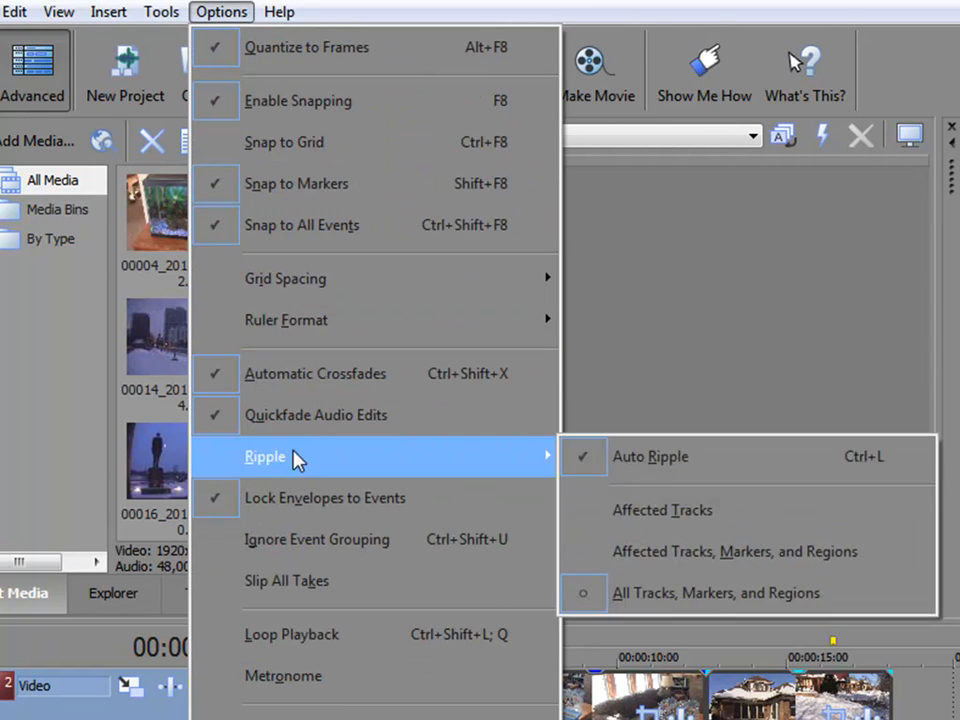
{"action": "left_click", "coordinate": [666, 510]}
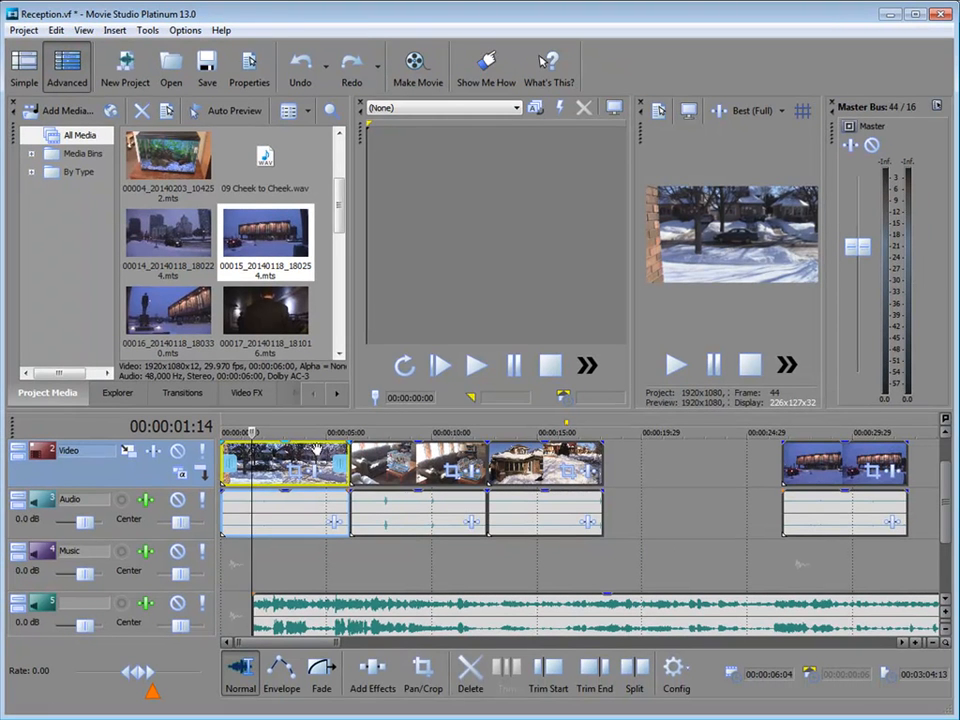
Try deleting the first video clip while rippling only the affected tracks, and undo the deletion
{"action": "left_click", "coordinate": [317, 451]}
{"action": "key", "text": "Delete"}
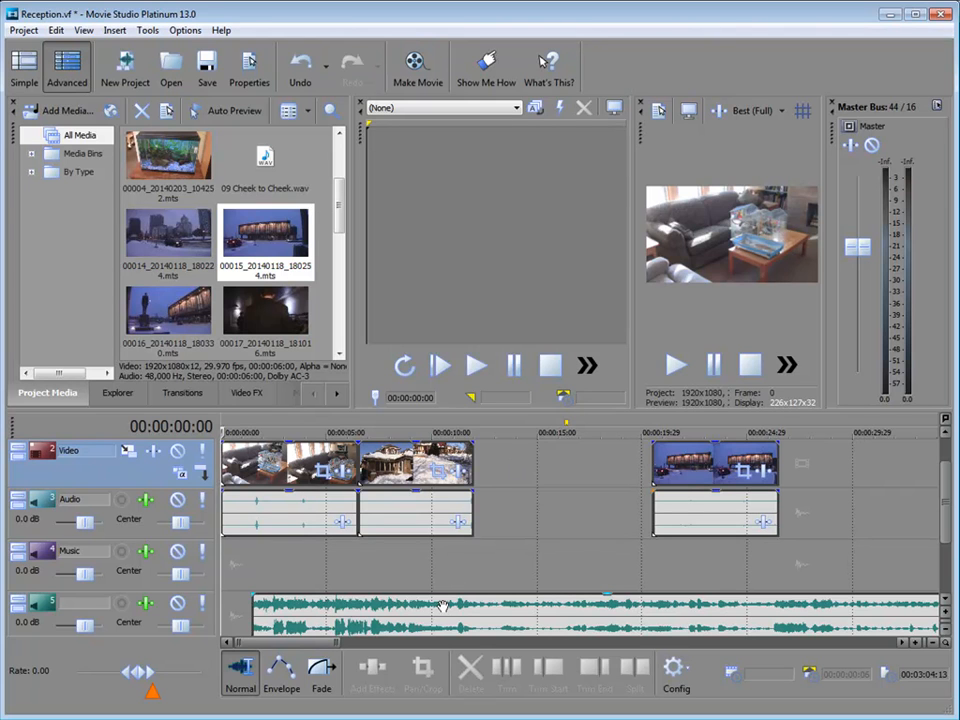
{"action": "key", "text": "ctrl+z"}
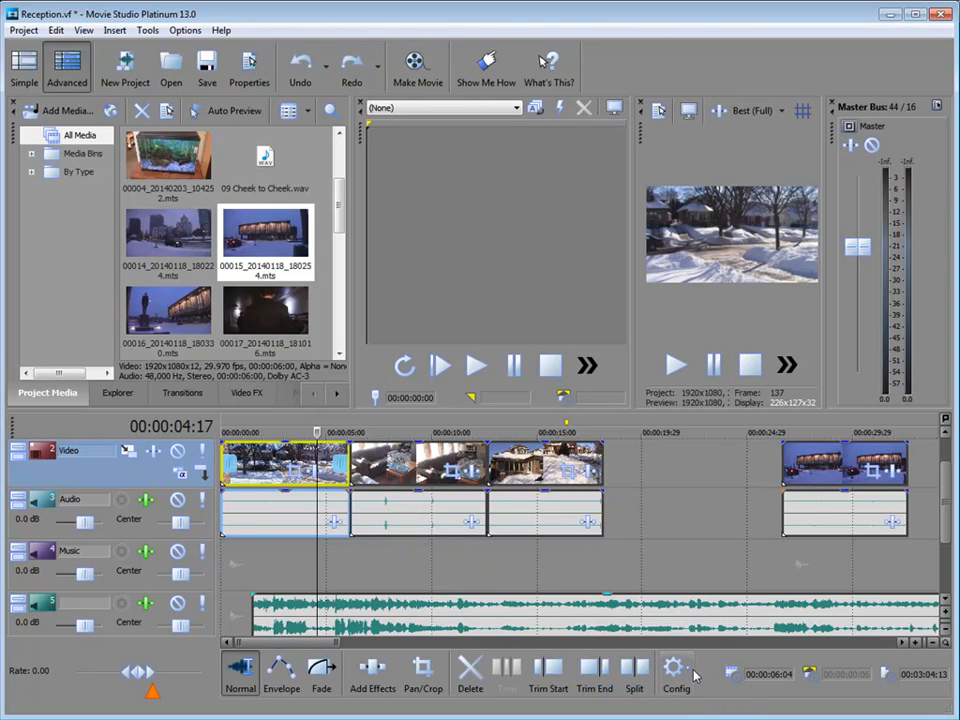
Set the Auto Ripple mode back to All Tracks, Markers, and Regions
{"action": "left_click", "coordinate": [185, 30]}
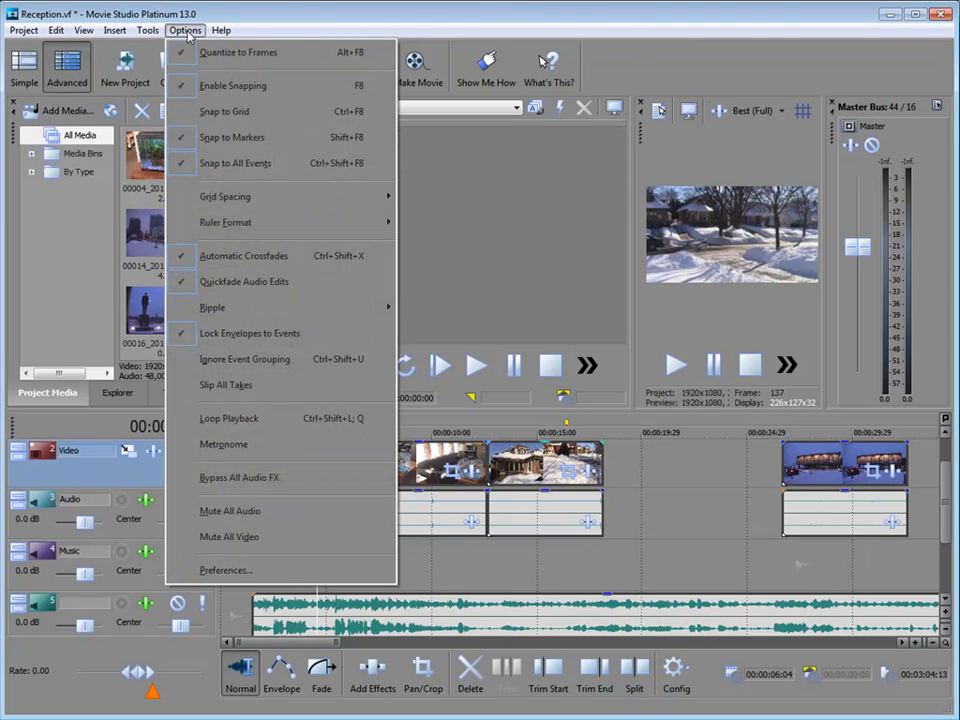
{"action": "mouse_move", "coordinate": [223, 306]}
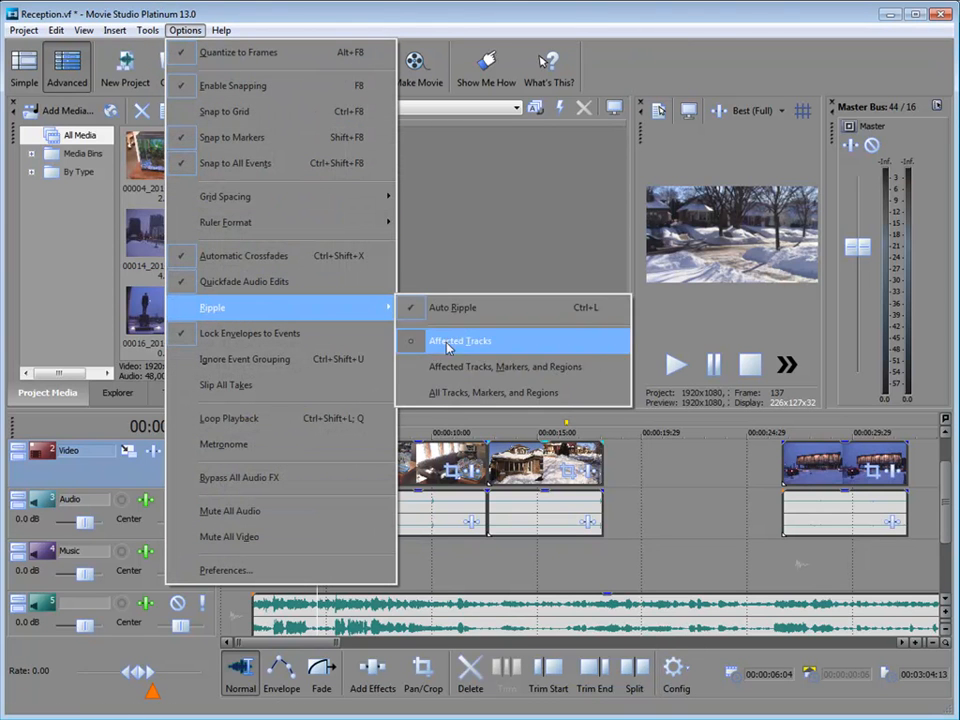
{"action": "left_click", "coordinate": [448, 393]}
Try inserting 00017_20140118_181016.mts at the start of the Video track with Auto Ripple on, and undo the insertion
{"action": "left_click", "coordinate": [298, 310]}
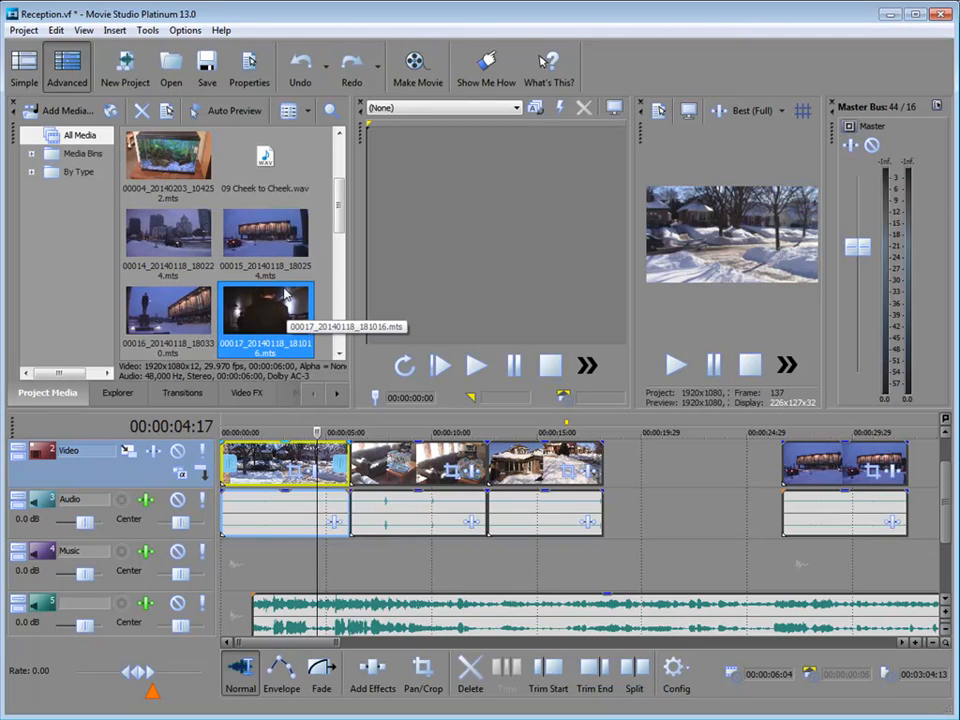
{"action": "left_click_drag", "start_coordinate": [284, 292], "coordinate": [230, 460]}
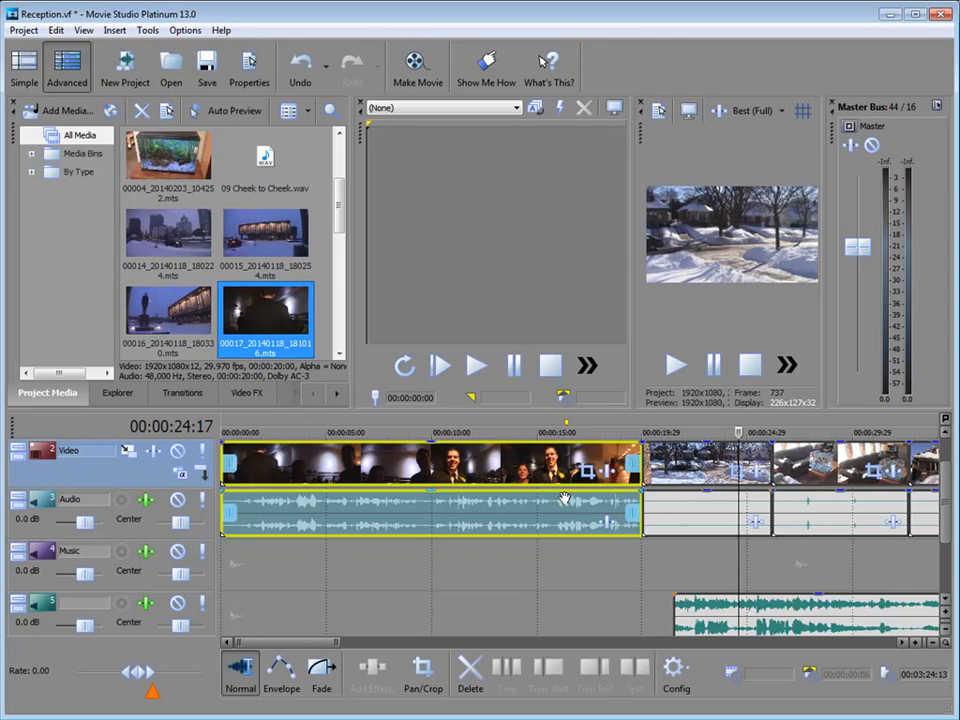
{"action": "key", "text": "ctrl+z"}
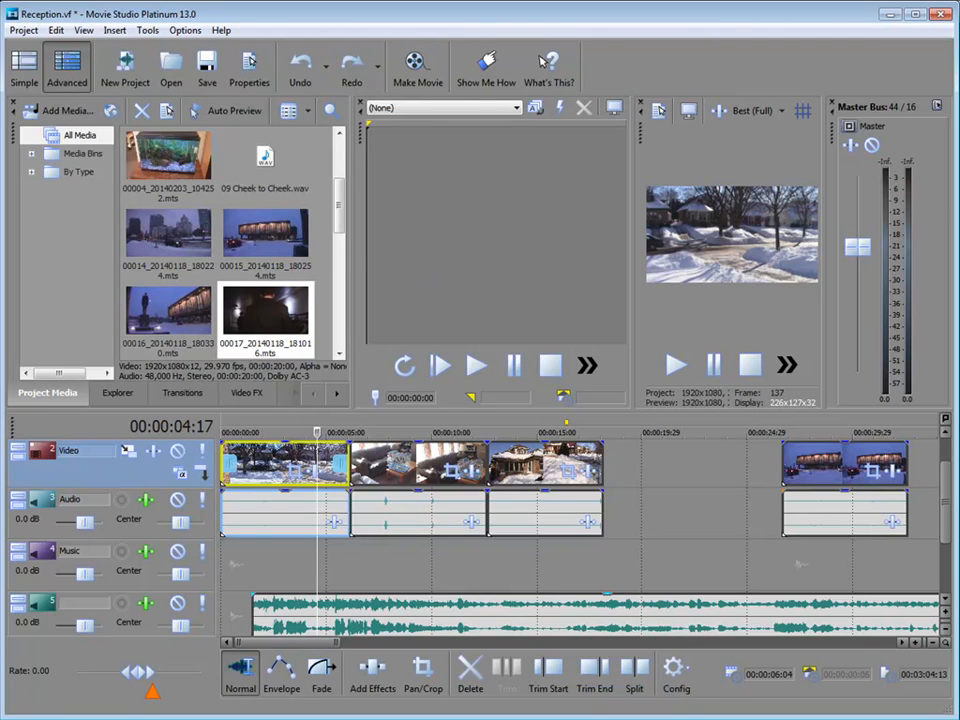
Turn off Auto Ripple, and try inserting 00017_20140118_181016.mts at the start of the timeline without rippling
{"action": "left_click", "coordinate": [674, 668]}
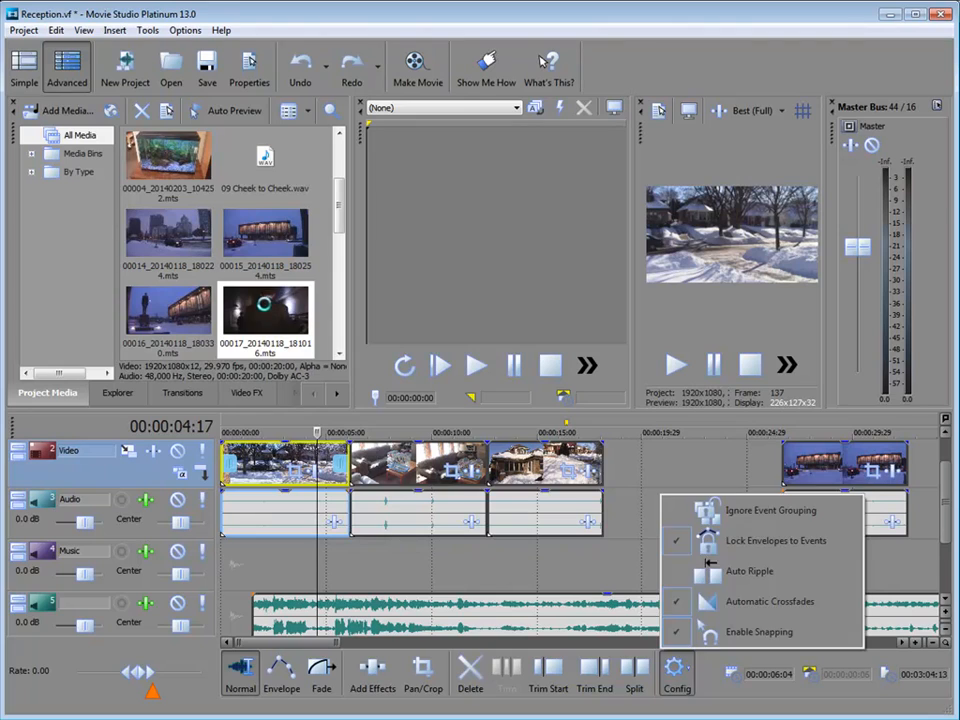
{"action": "left_click", "coordinate": [264, 303]}
{"action": "left_click_drag", "start_coordinate": [264, 303], "coordinate": [222, 497]}
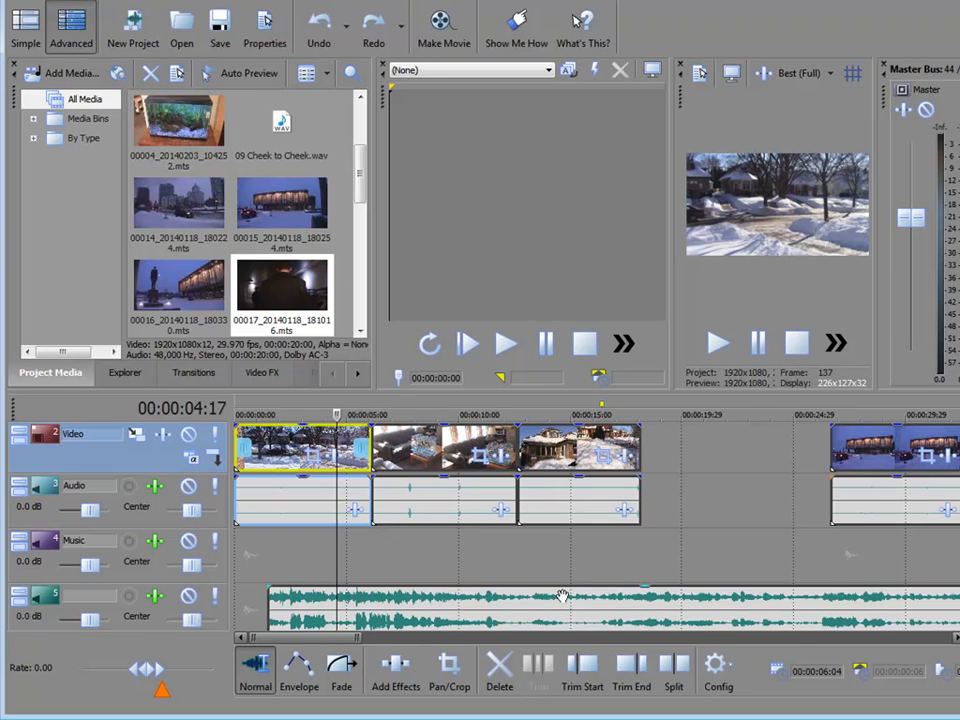
Turn Auto Ripple back on and check which ripple mode is selected
{"action": "left_click", "coordinate": [717, 670]}
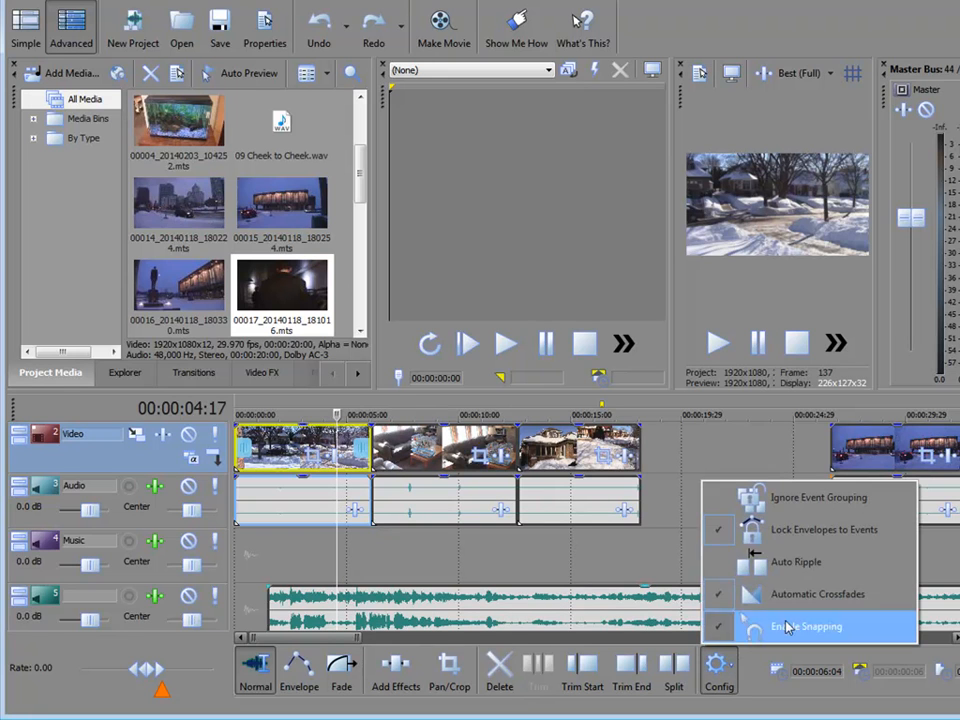
{"action": "left_click", "coordinate": [829, 572]}
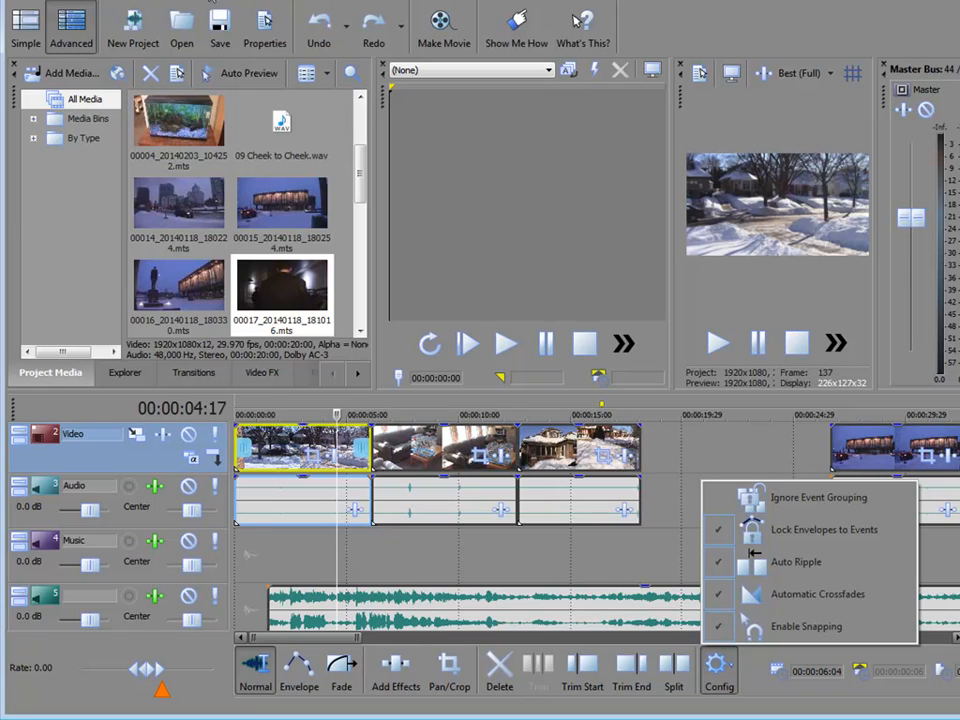
{"action": "left_click", "coordinate": [210, 2]}
{"action": "mouse_move", "coordinate": [242, 285]}
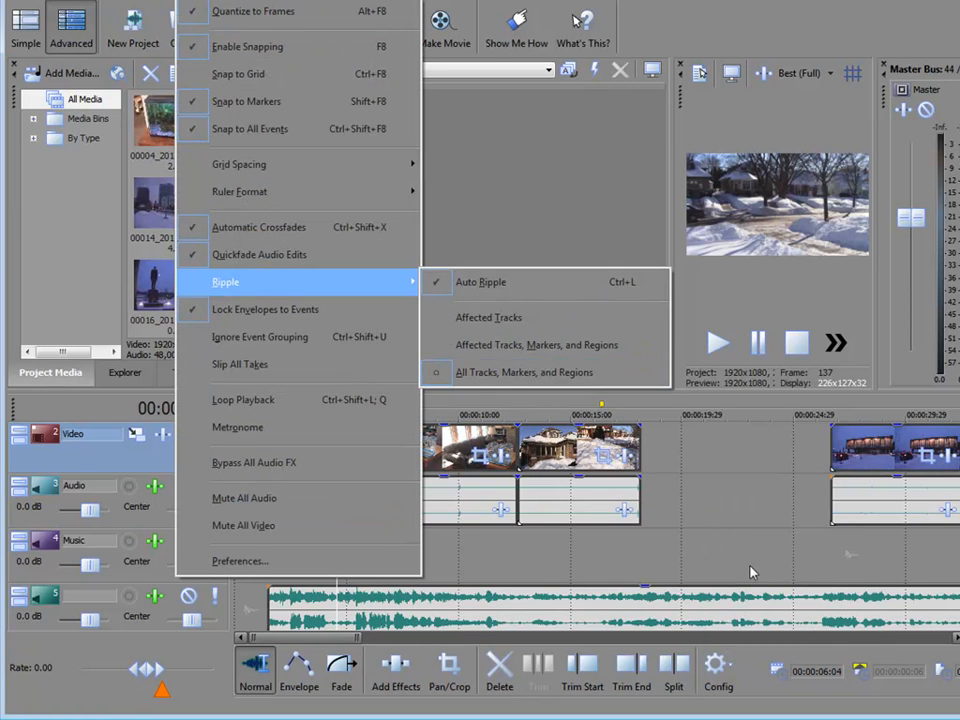
{"action": "left_click", "coordinate": [670, 563]}
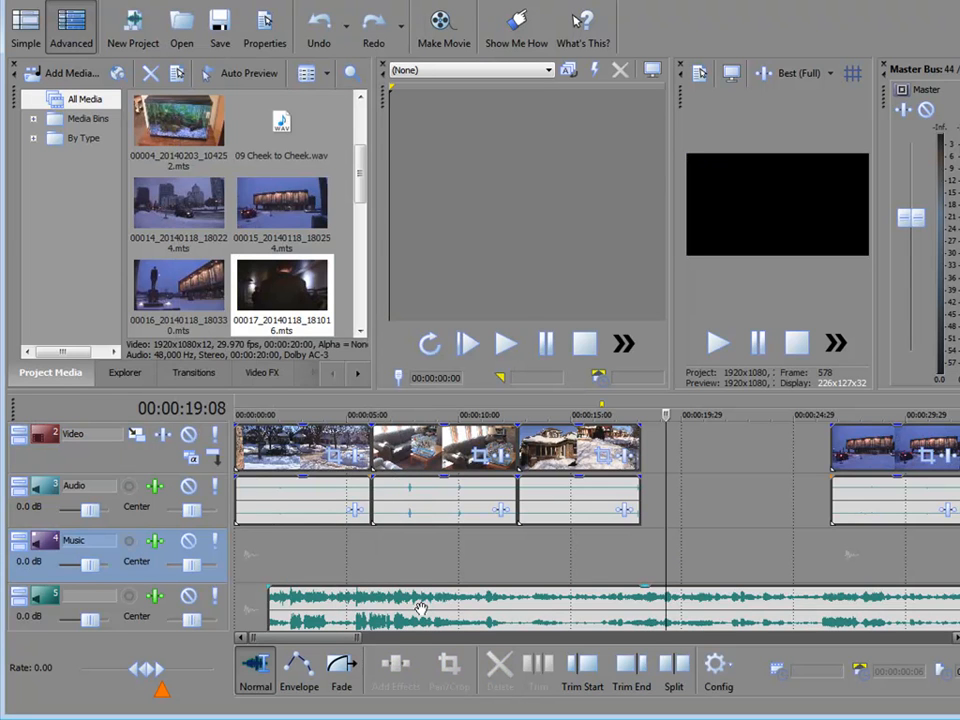
Try shifting the music clip on track 5 along the timeline with Auto Ripple on, and return it to about its original start
{"action": "left_click", "coordinate": [416, 608]}
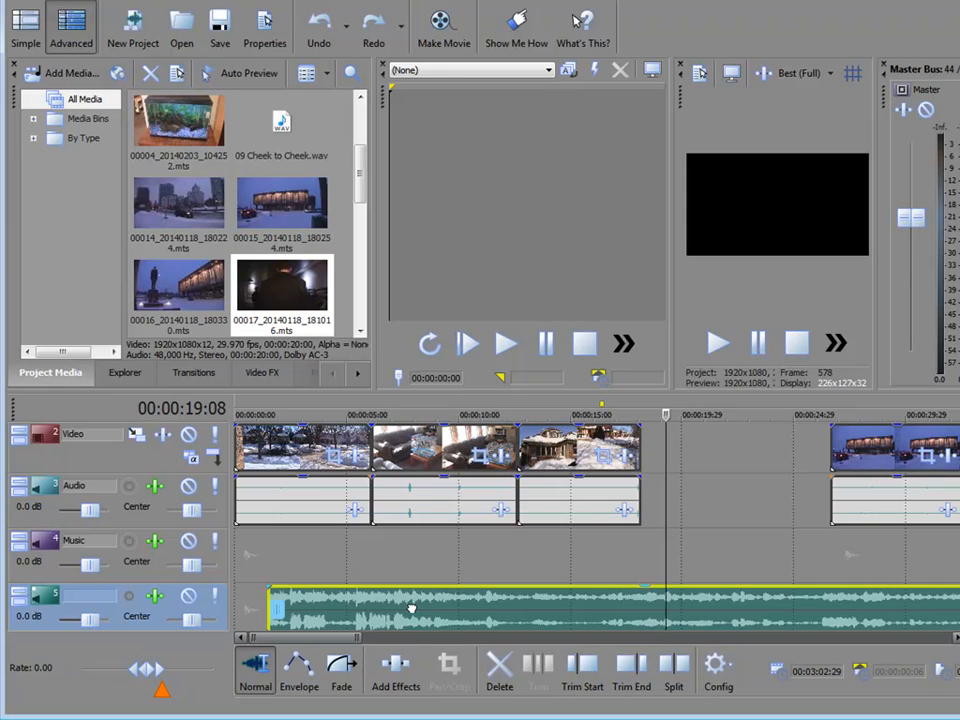
{"action": "mouse_move", "coordinate": [410, 608]}
{"action": "left_mouse_down"}
{"action": "mouse_move", "coordinate": [575, 615]}
{"action": "mouse_move", "coordinate": [425, 618]}
{"action": "mouse_move", "coordinate": [598, 622]}
{"action": "mouse_move", "coordinate": [410, 628]}
{"action": "mouse_move", "coordinate": [440, 630]}
{"action": "mouse_move", "coordinate": [411, 621]}
{"action": "left_mouse_up"}
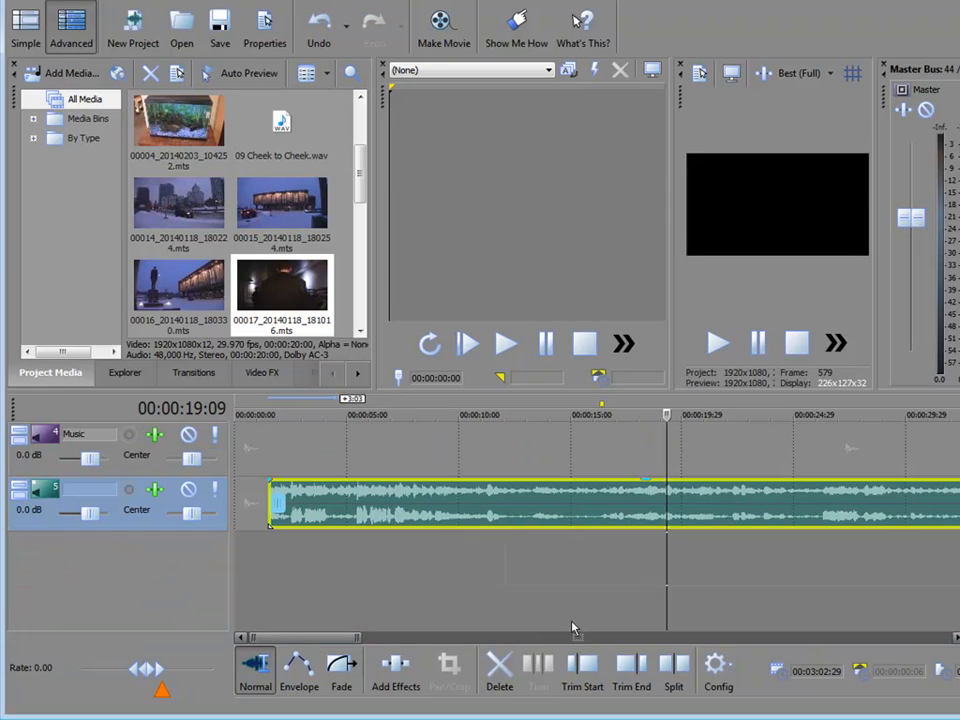
{"action": "mouse_move", "coordinate": [339, 520]}
{"action": "left_mouse_down"}
{"action": "mouse_move", "coordinate": [566, 521]}
{"action": "mouse_move", "coordinate": [322, 527]}
{"action": "left_mouse_up"}
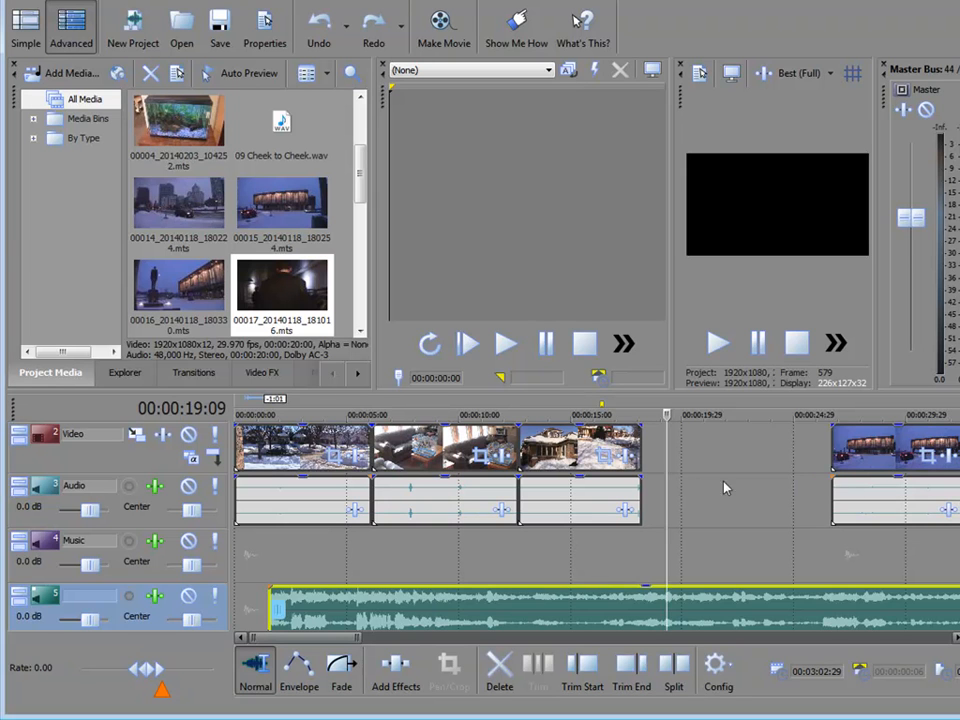
{"action": "left_click_drag", "start_coordinate": [381, 616], "coordinate": [415, 633]}
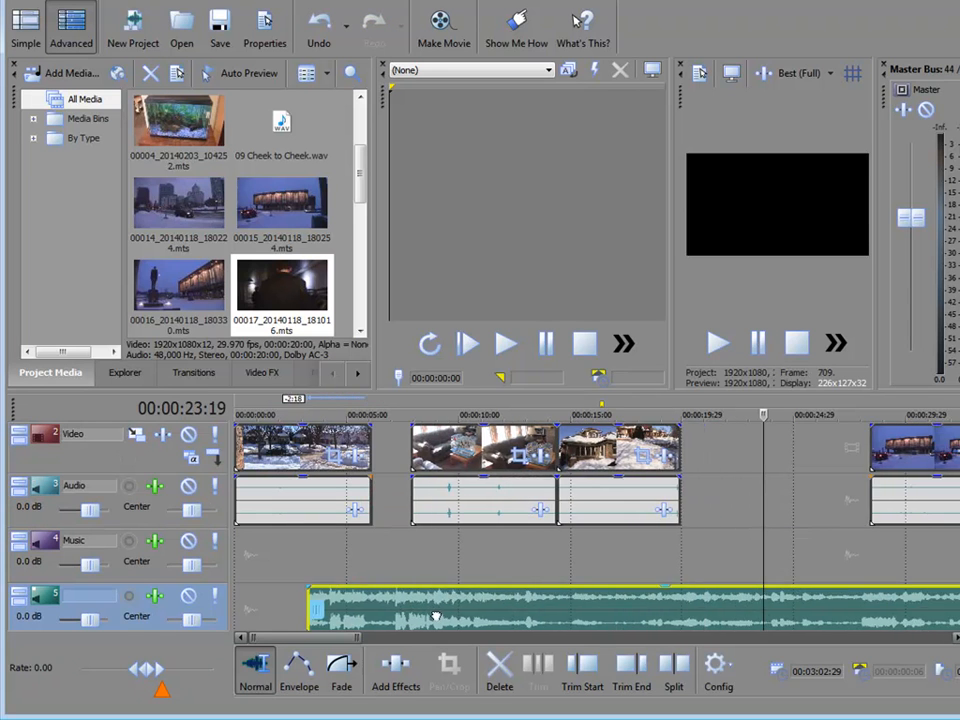
{"action": "left_click_drag", "start_coordinate": [436, 615], "coordinate": [395, 612]}
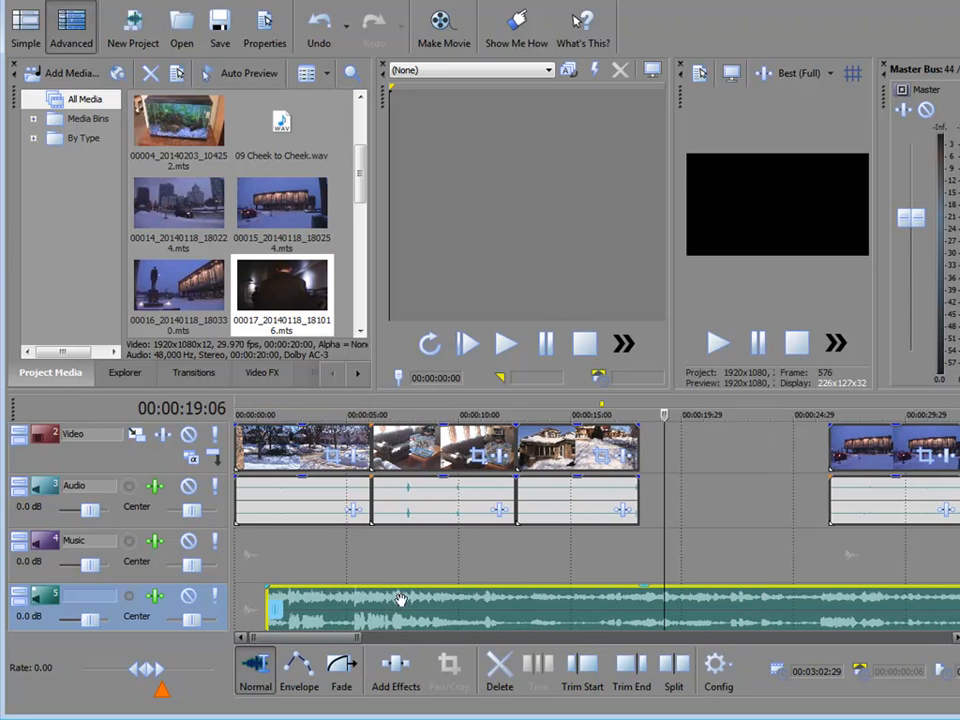
Turn off Auto Ripple and move the music clip from track 5 onto the Music track, starting where the second video clip begins
{"action": "left_click", "coordinate": [718, 667]}
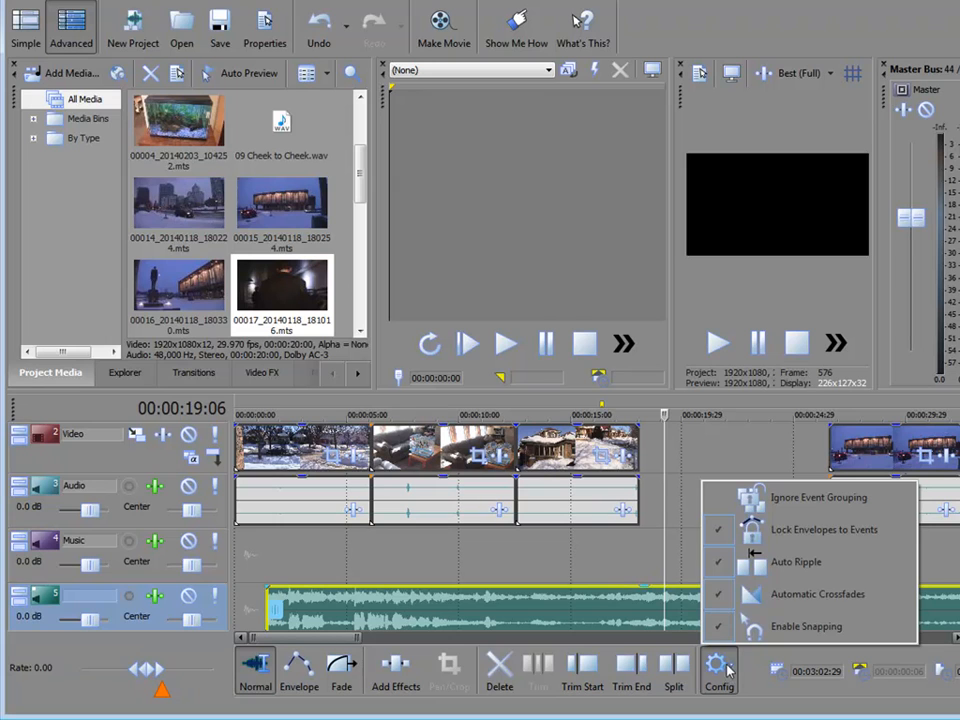
{"action": "left_click", "coordinate": [818, 565]}
{"action": "left_click", "coordinate": [555, 551]}
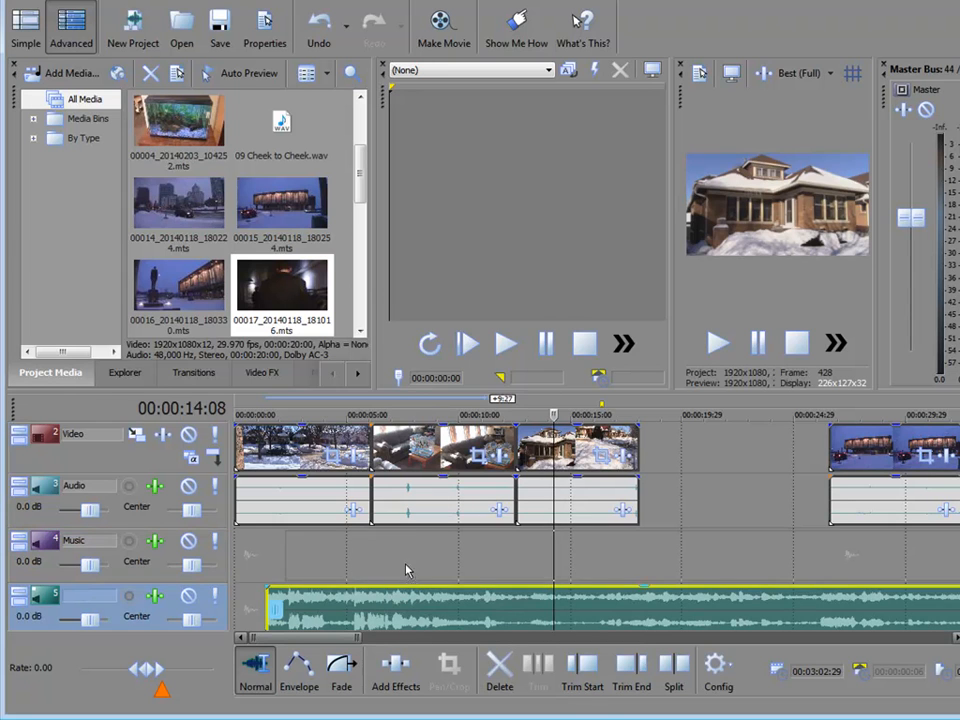
{"action": "left_click_drag", "start_coordinate": [476, 620], "coordinate": [471, 553]}
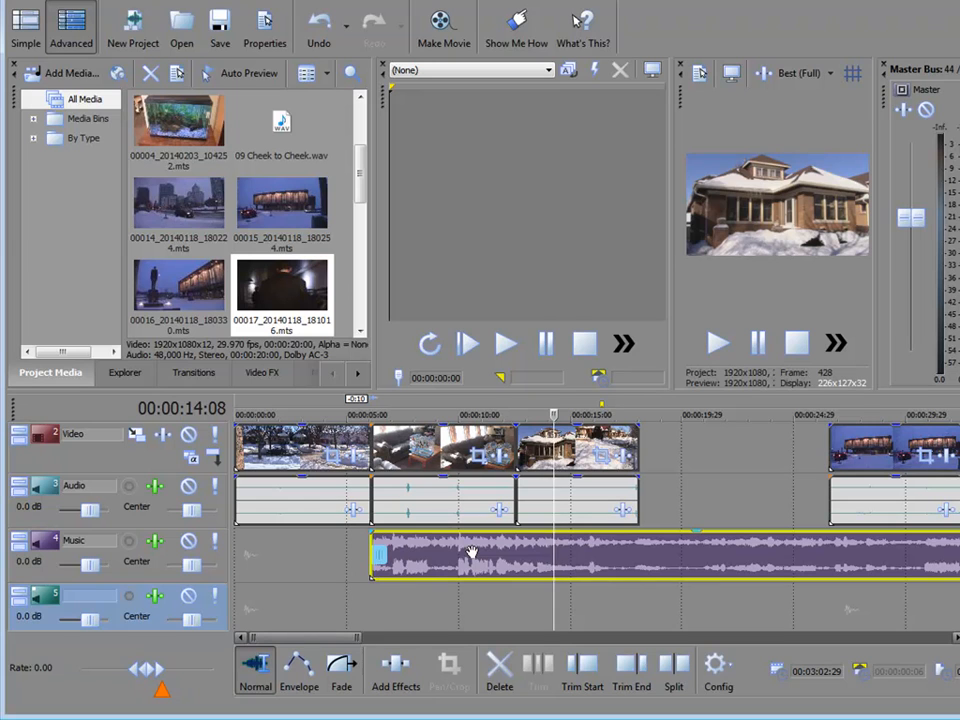